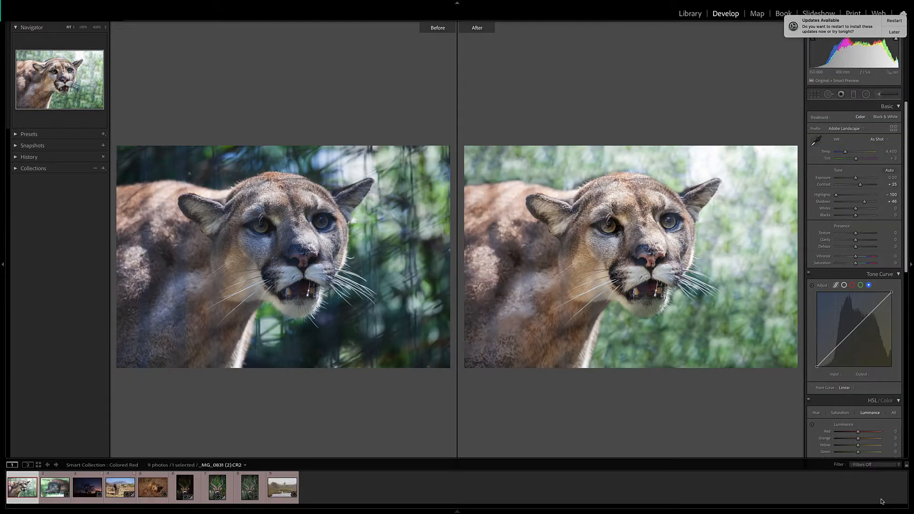
Step: Reset all develop adjustments on the cougar photo and show it alone in the single-image view
click(879, 501)
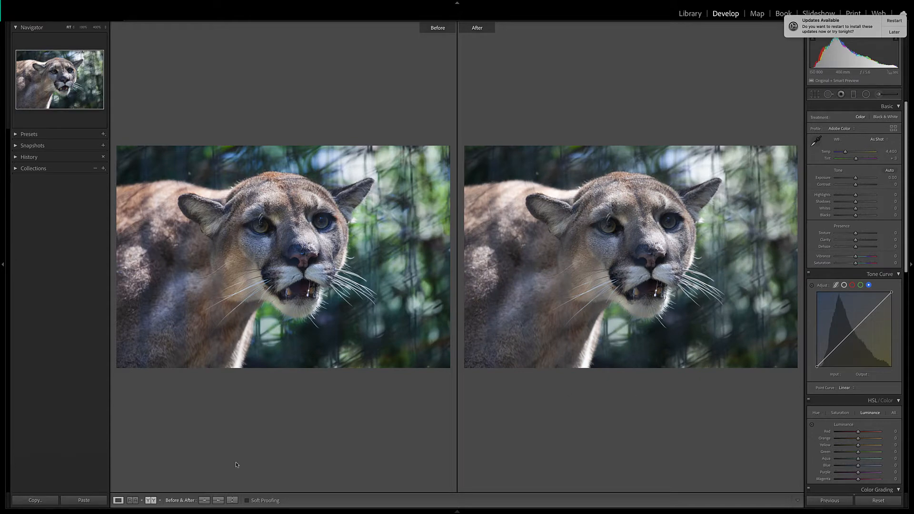
click(118, 501)
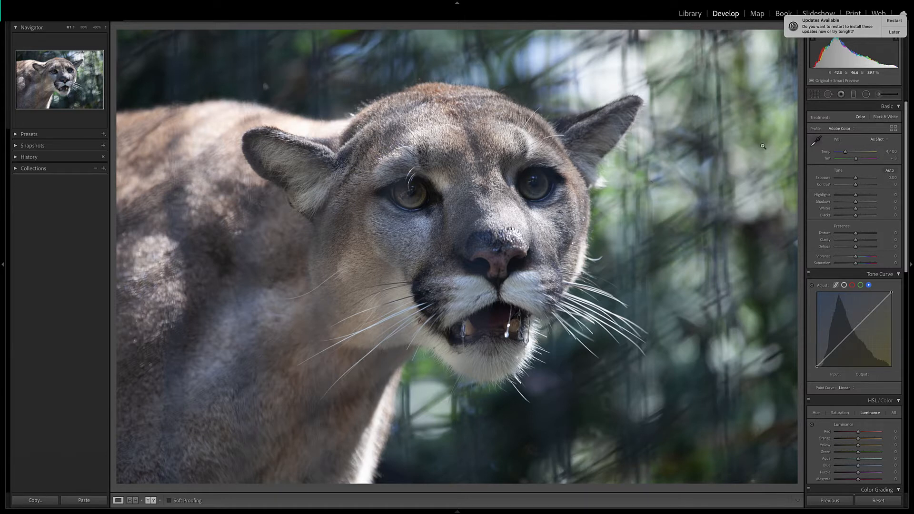
Step: Clone a size 80 spot over the fence at the photo's upper edge, sampling the bright patch above the ear
click(829, 94)
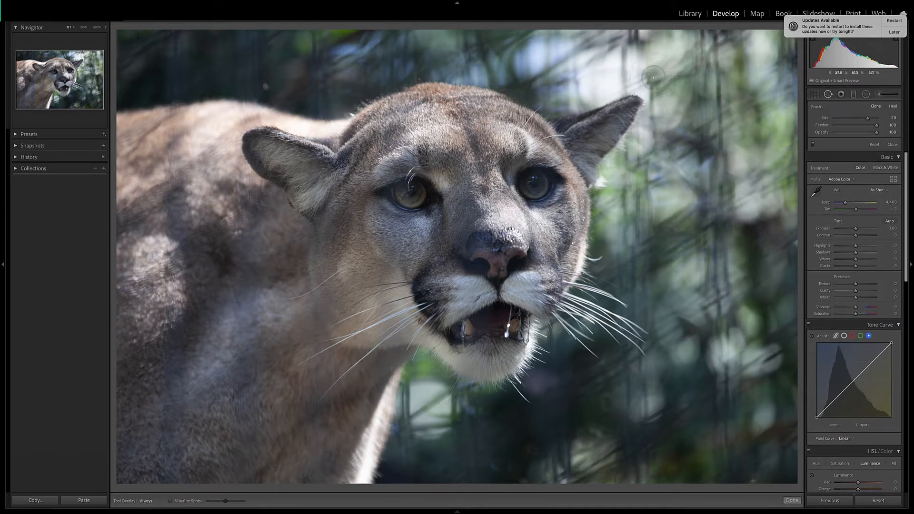
click(635, 40)
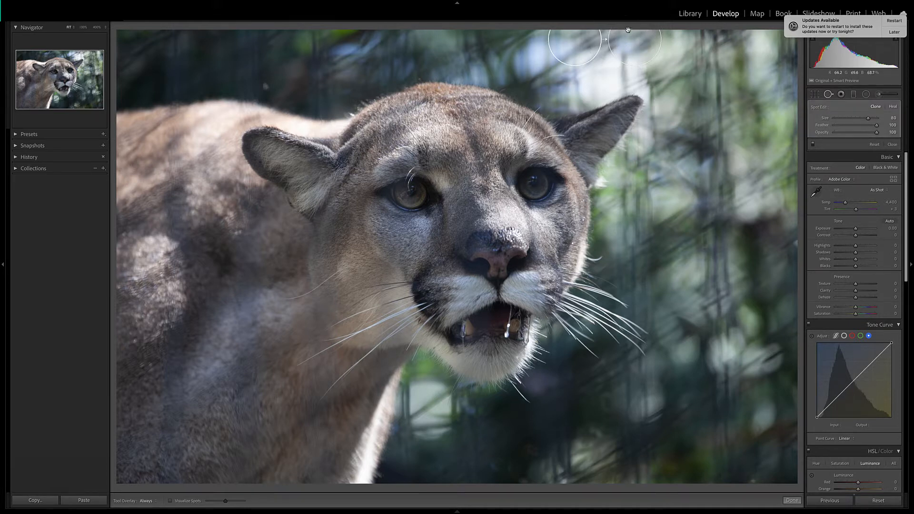
drag(573, 46, 599, 87)
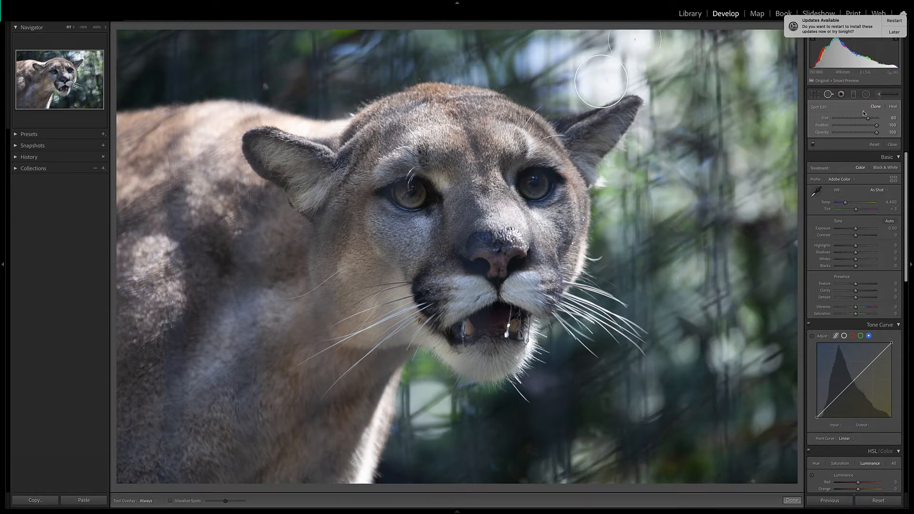
Step: Compare the Heal and Clone modes on the spot edit and leave it set to Heal
click(893, 108)
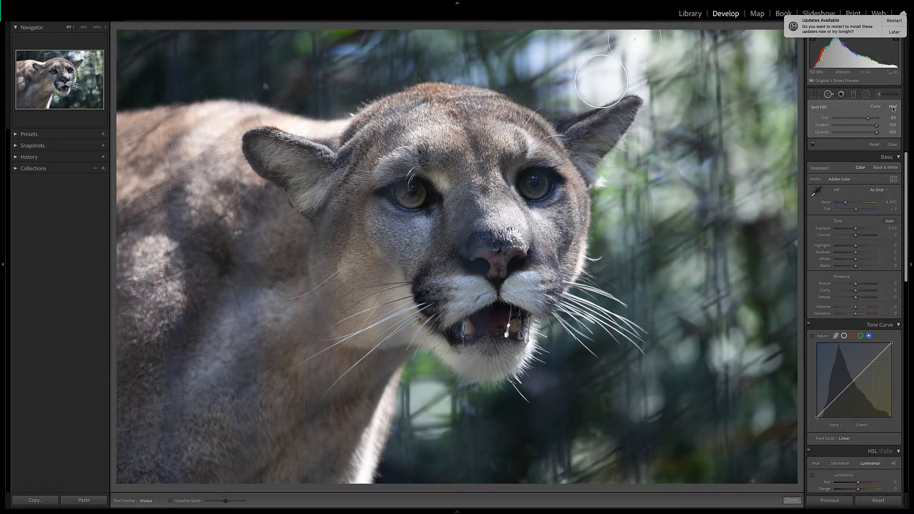
click(877, 108)
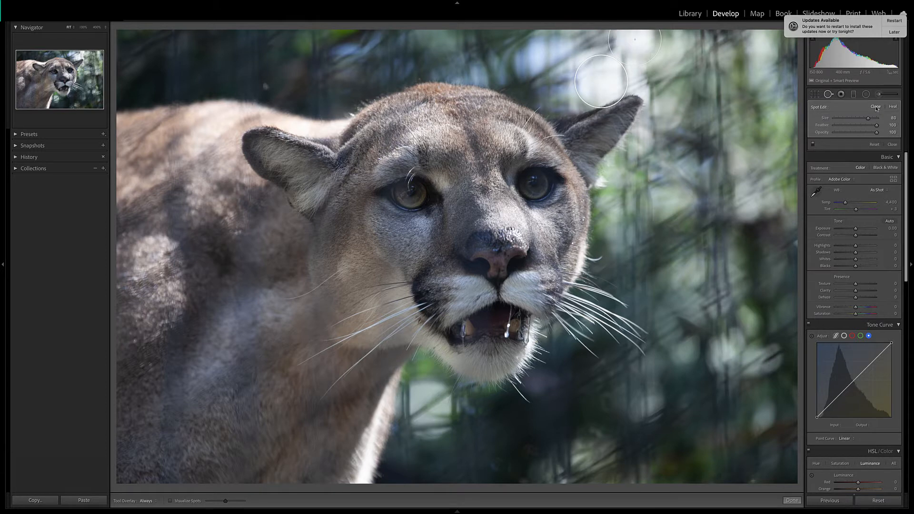
click(891, 108)
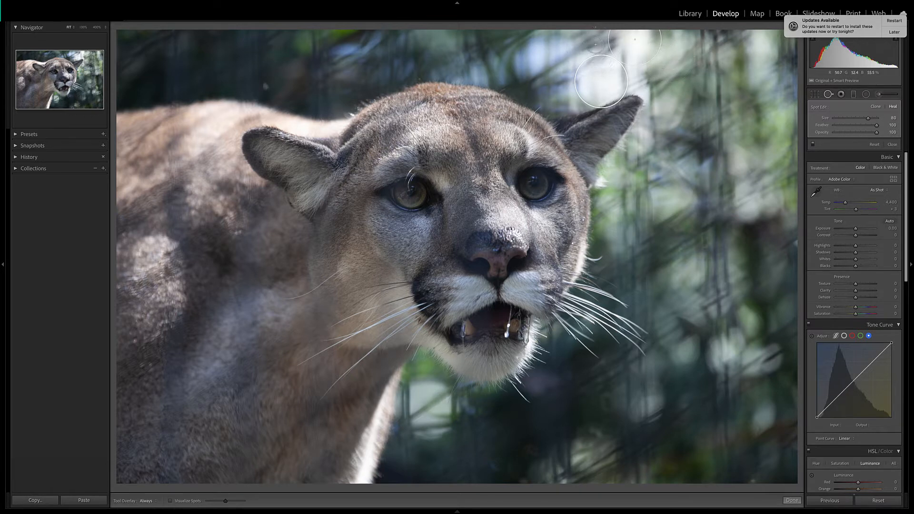
Step: Heal three fence areas in the bright background above and behind the right-hand ear, moving each sample to clean bright background or foliage
mouse_move(600, 29)
mouse_down()
mouse_move(578, 45)
mouse_move(617, 38)
mouse_move(579, 66)
mouse_move(578, 56)
mouse_up()
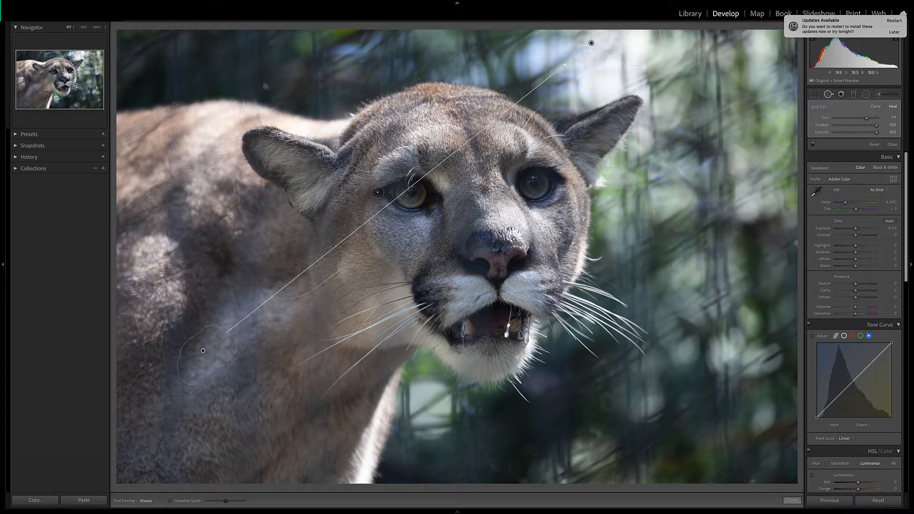
mouse_move(212, 347)
mouse_down()
mouse_move(641, 87)
mouse_move(641, 41)
mouse_move(652, 37)
mouse_move(658, 44)
mouse_move(602, 94)
mouse_up()
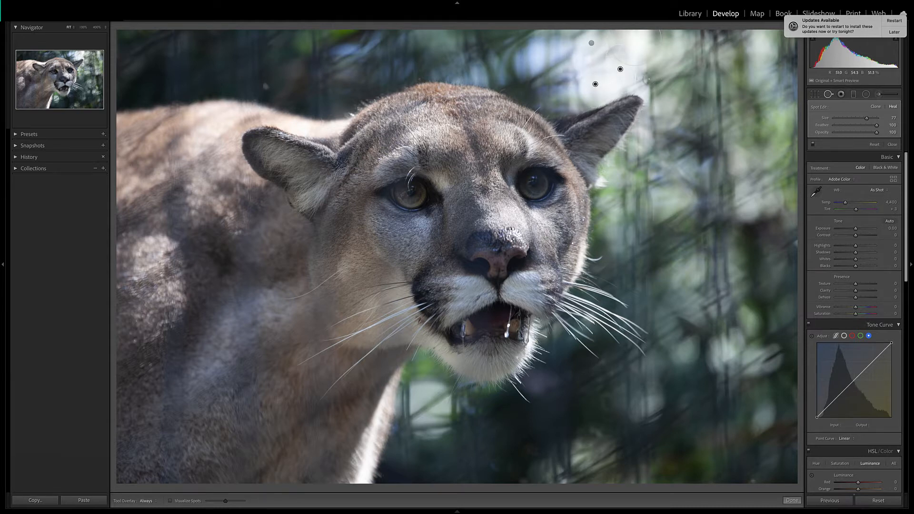
mouse_move(654, 81)
mouse_down()
mouse_move(683, 60)
mouse_move(660, 72)
mouse_up()
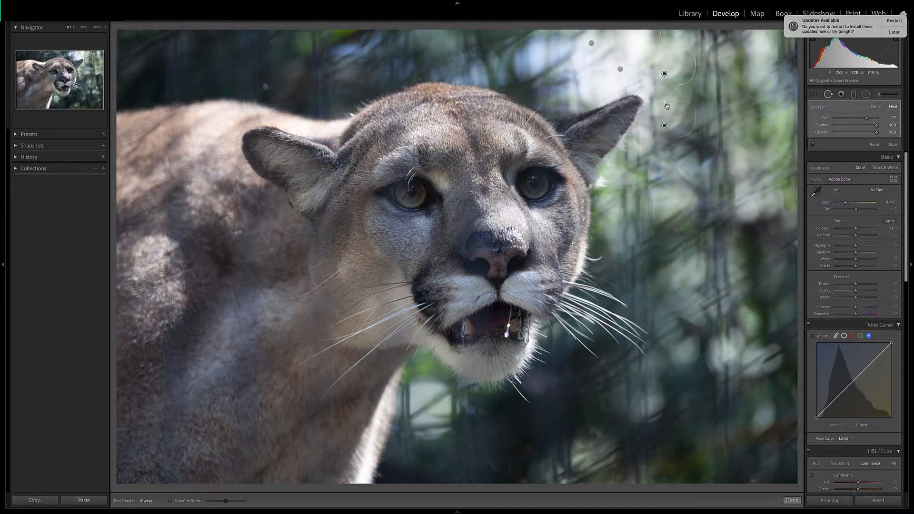
mouse_move(667, 107)
mouse_down()
mouse_move(694, 103)
mouse_move(750, 46)
mouse_up()
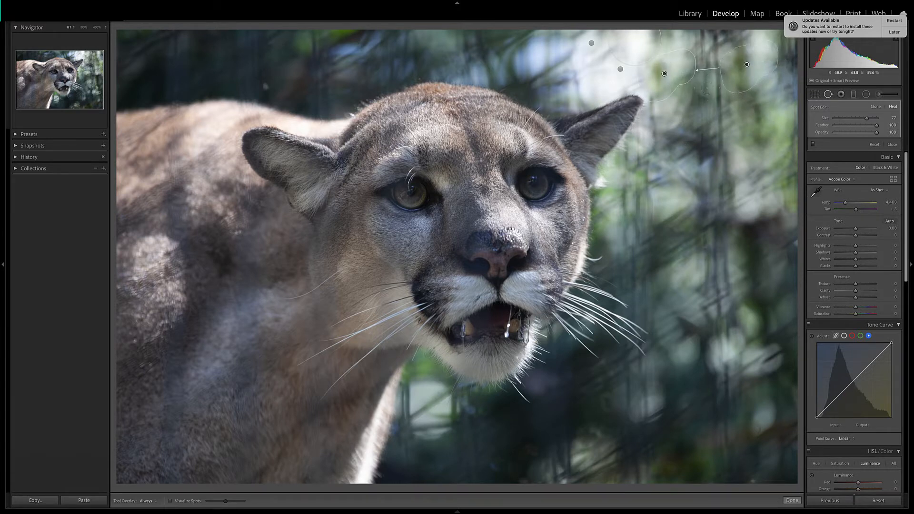
drag(659, 142, 658, 96)
drag(687, 129, 768, 146)
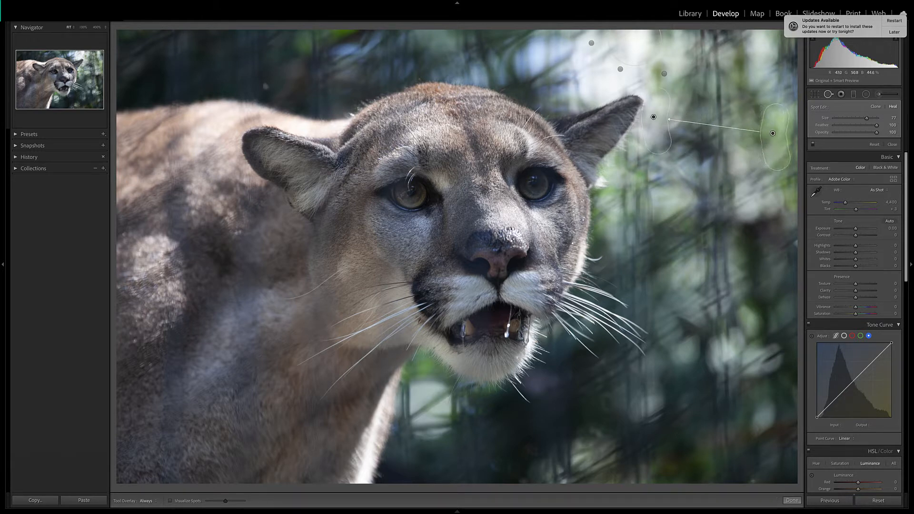
Step: Heal the fence at the dark-to-bright background edge above the head, sampling the foliage near the photo's right side
click(636, 88)
click(595, 65)
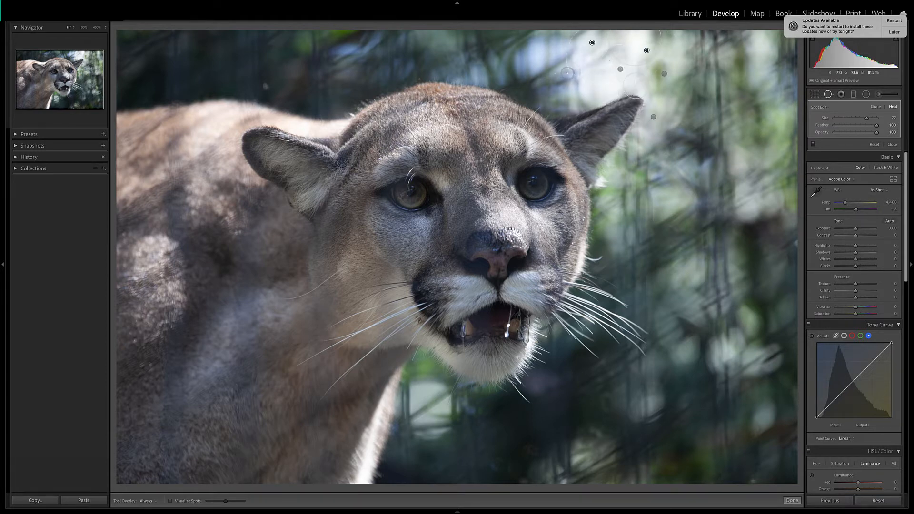
mouse_move(571, 84)
mouse_down()
mouse_move(568, 61)
mouse_move(557, 77)
mouse_move(574, 51)
mouse_move(555, 57)
mouse_up()
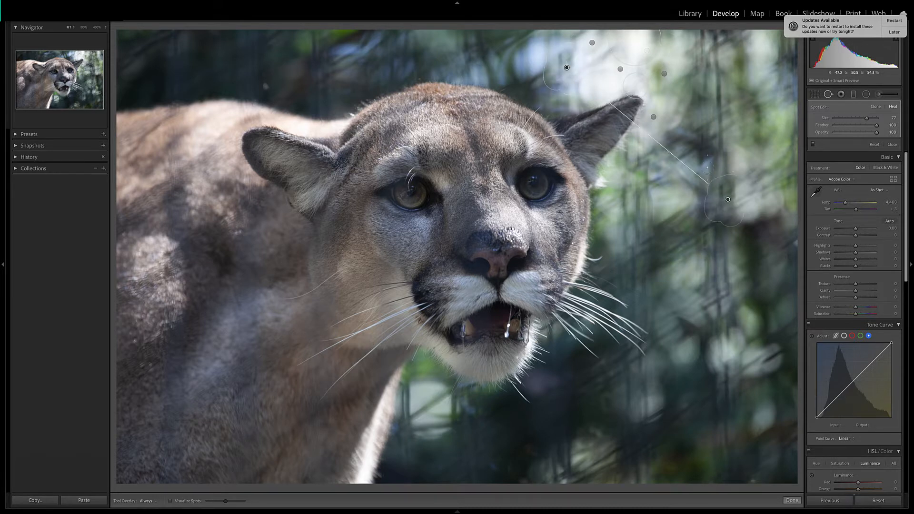
drag(723, 188, 743, 135)
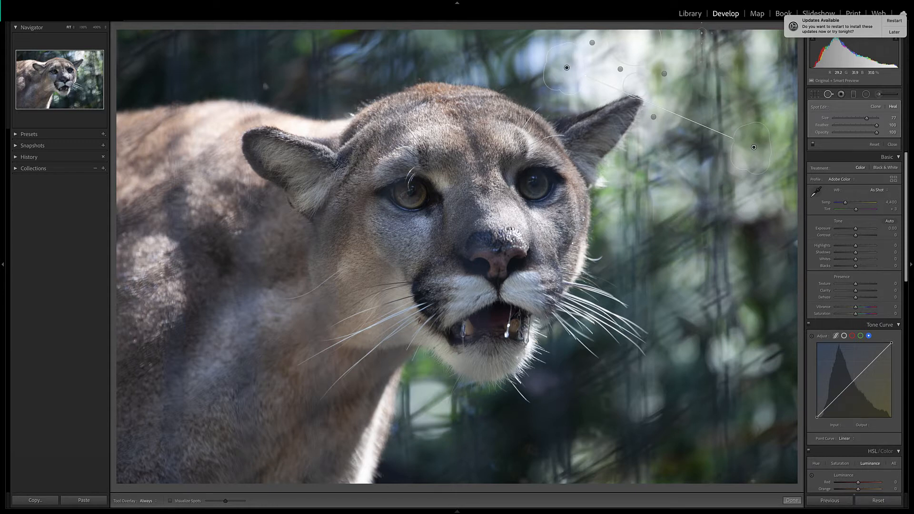
Step: Heal the fence lines in the light foliage to the right of the ear, relocating both samples to the bright background closer to it
mouse_move(702, 33)
mouse_down()
mouse_move(701, 69)
mouse_move(692, 40)
mouse_move(695, 56)
mouse_up()
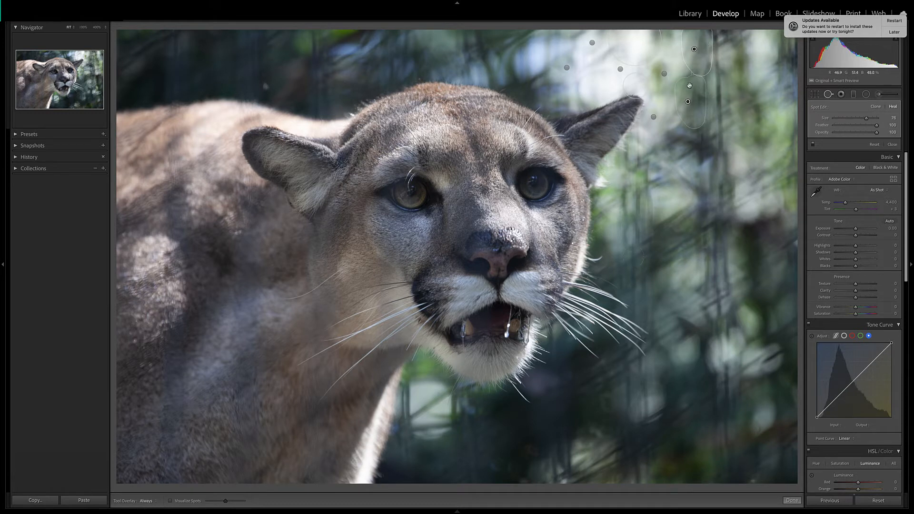
drag(688, 90, 677, 78)
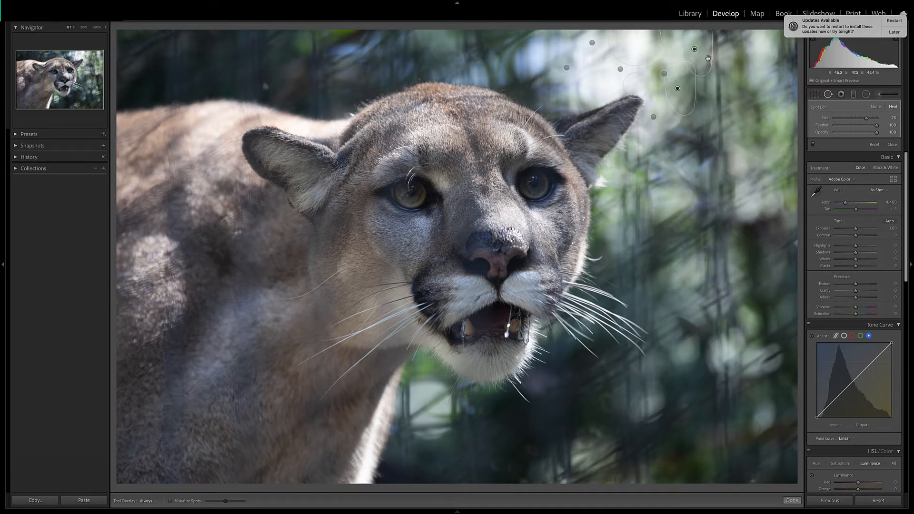
mouse_move(717, 43)
mouse_down()
mouse_move(701, 32)
mouse_move(711, 35)
mouse_move(718, 64)
mouse_move(717, 93)
mouse_move(714, 76)
mouse_move(700, 71)
mouse_move(722, 121)
mouse_move(717, 86)
mouse_move(720, 134)
mouse_move(698, 92)
mouse_move(687, 112)
mouse_move(704, 129)
mouse_up()
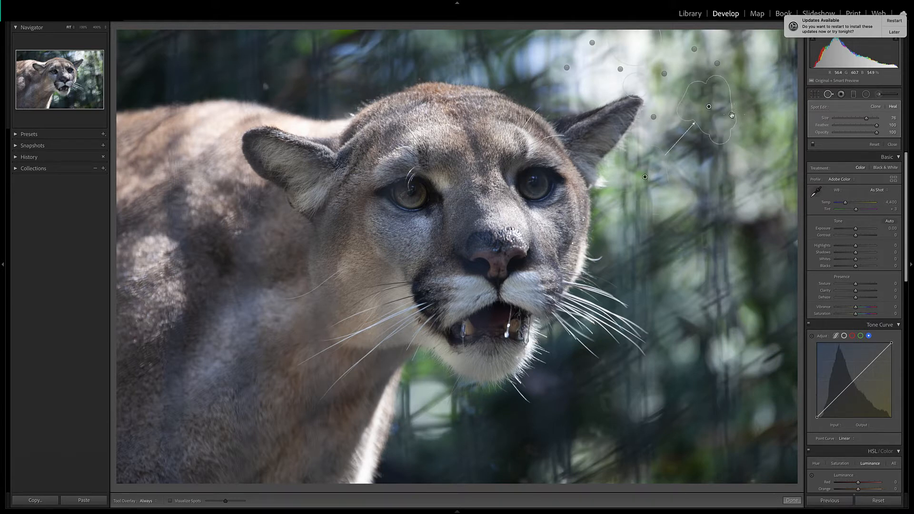
drag(637, 166, 629, 48)
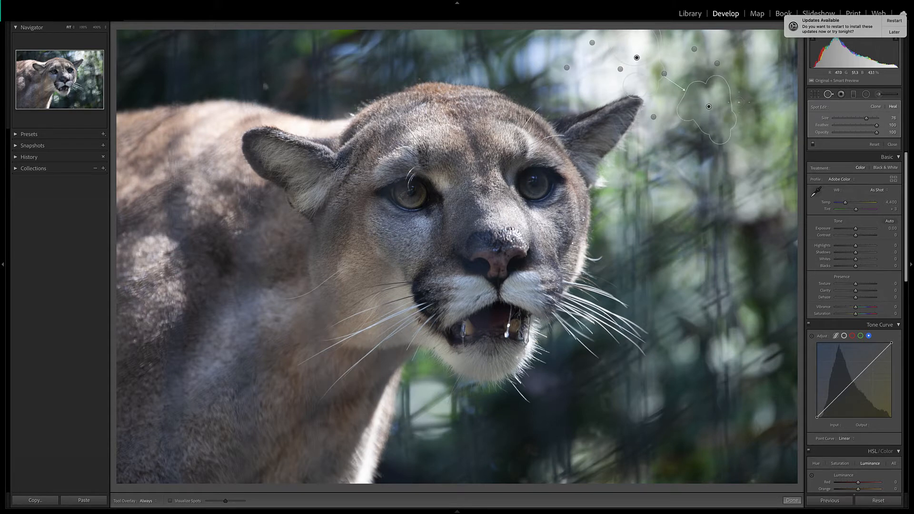
Step: Heal the remaining fence strips toward the photo's upper right corner, sampling nearby blurred foliage
mouse_move(761, 128)
mouse_down()
mouse_move(736, 81)
mouse_move(741, 120)
mouse_move(674, 75)
mouse_up()
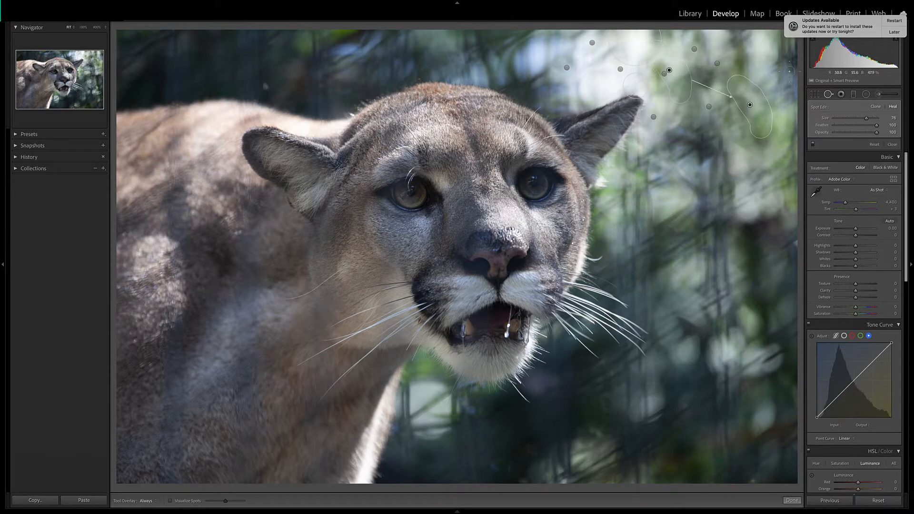
mouse_move(787, 86)
mouse_down()
mouse_move(782, 27)
mouse_move(781, 62)
mouse_move(794, 89)
mouse_move(800, 76)
mouse_move(791, 31)
mouse_move(766, 39)
mouse_move(781, 101)
mouse_up()
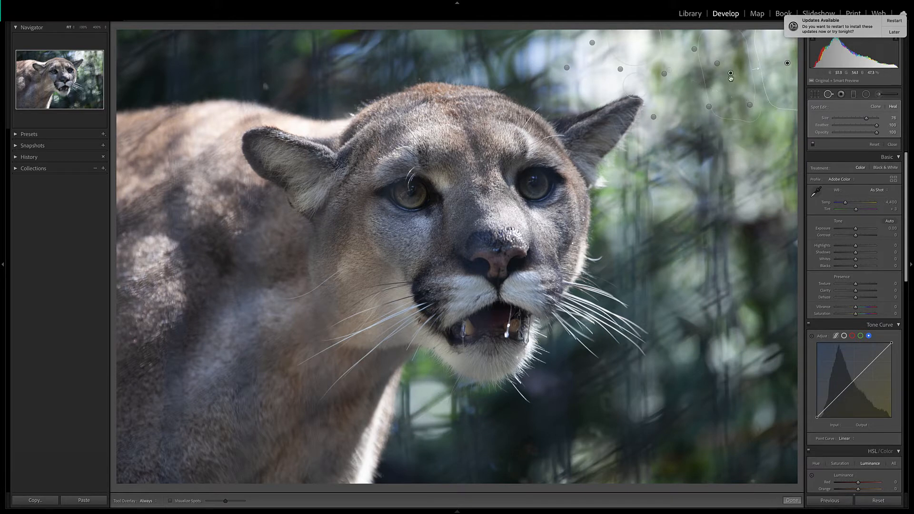
mouse_move(757, 52)
mouse_down()
mouse_move(742, 30)
mouse_move(741, 79)
mouse_move(724, 37)
mouse_move(744, 81)
mouse_move(759, 57)
mouse_up()
mouse_move(743, 151)
mouse_down()
mouse_move(770, 112)
mouse_move(712, 109)
mouse_move(694, 80)
mouse_up()
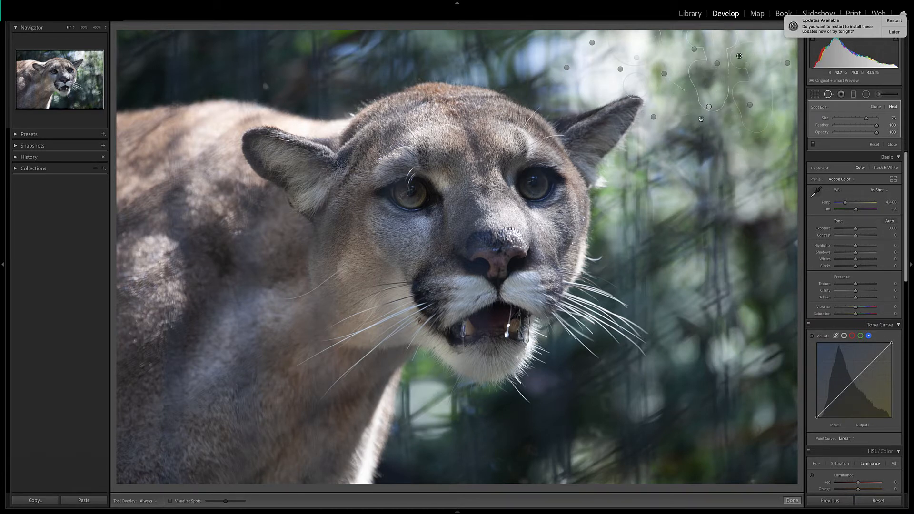
Step: Heal the fence across the green background right of and just below ear level, sampling the cleaned foliage above
mouse_move(700, 146)
mouse_down()
mouse_move(686, 135)
mouse_move(681, 143)
mouse_move(714, 153)
mouse_move(719, 122)
mouse_up()
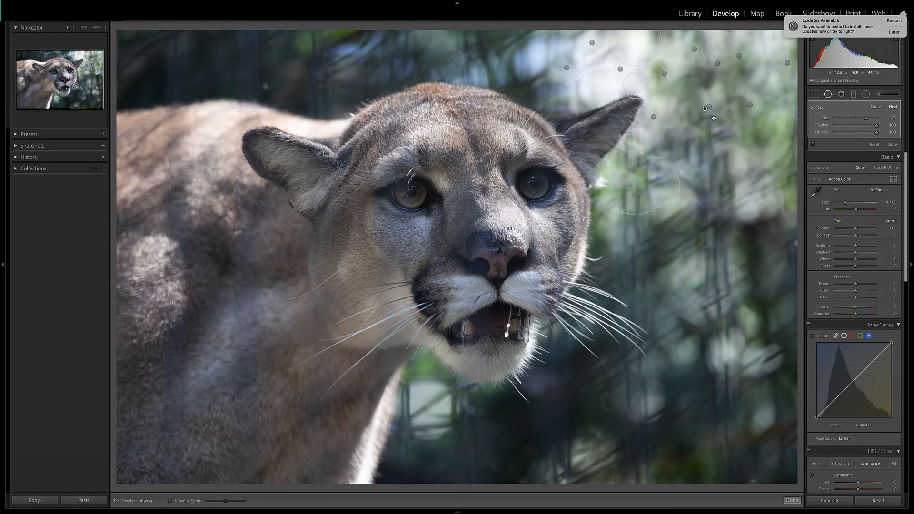
drag(766, 81, 762, 76)
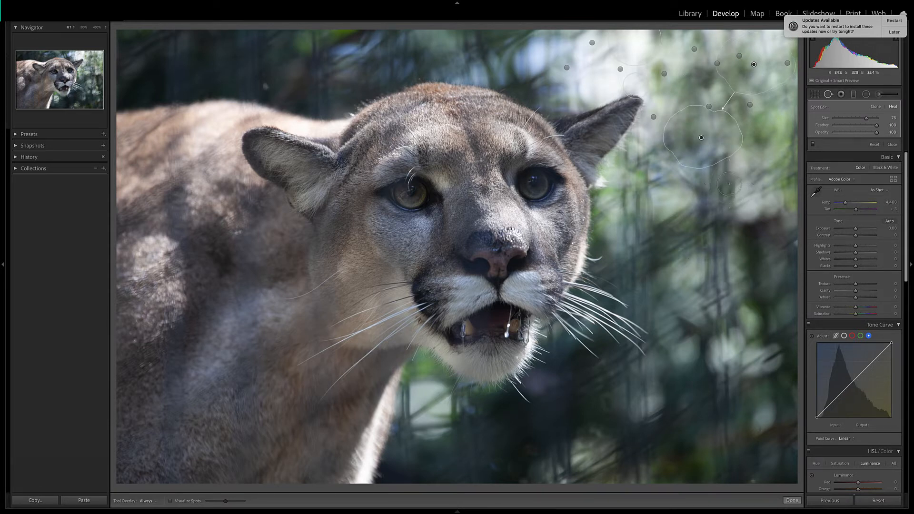
mouse_move(728, 185)
mouse_down()
mouse_move(723, 161)
mouse_move(706, 180)
mouse_move(710, 205)
mouse_up()
drag(718, 102, 738, 97)
mouse_move(758, 183)
mouse_down()
mouse_move(774, 162)
mouse_move(766, 162)
mouse_move(788, 135)
mouse_up()
drag(766, 175, 766, 175)
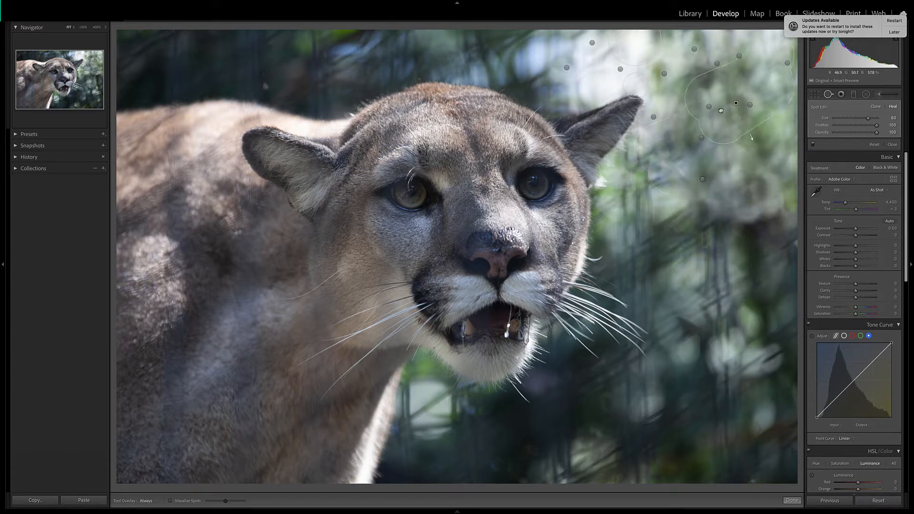
Step: Heal large fence areas beside the cougar's cheek and out to the photo's right edge, using the blurred upper foliage as source
mouse_move(656, 160)
mouse_down()
mouse_move(684, 178)
mouse_move(650, 146)
mouse_move(627, 193)
mouse_move(671, 208)
mouse_move(684, 194)
mouse_up()
mouse_move(621, 259)
mouse_down()
mouse_move(759, 76)
mouse_move(769, 88)
mouse_up()
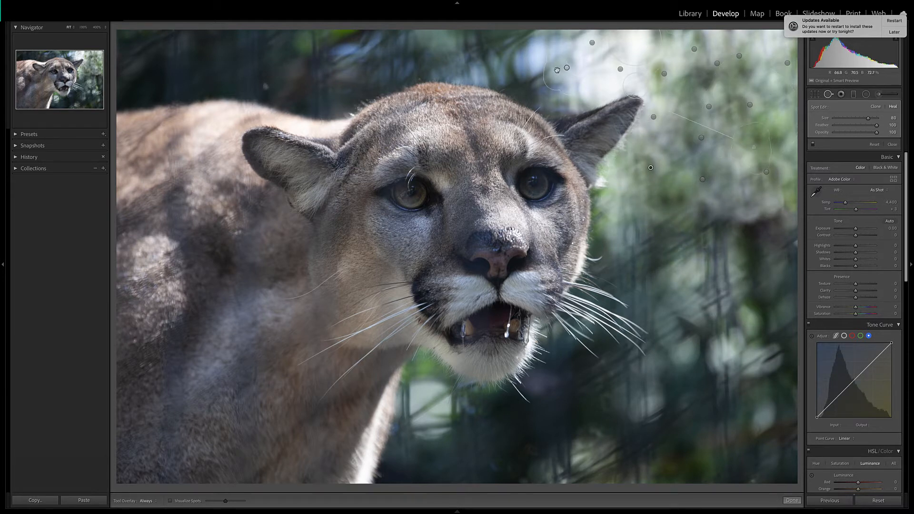
mouse_move(693, 237)
mouse_down()
mouse_move(717, 217)
mouse_move(659, 240)
mouse_move(619, 214)
mouse_move(640, 200)
mouse_move(649, 182)
mouse_move(638, 179)
mouse_move(717, 205)
mouse_move(729, 227)
mouse_move(667, 253)
mouse_move(637, 250)
mouse_up()
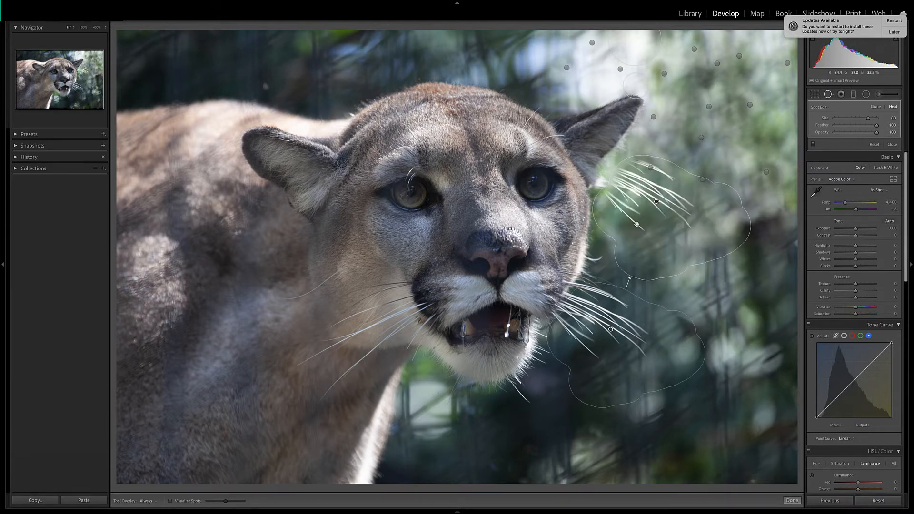
mouse_move(647, 315)
mouse_down()
mouse_move(748, 105)
mouse_move(731, 111)
mouse_up()
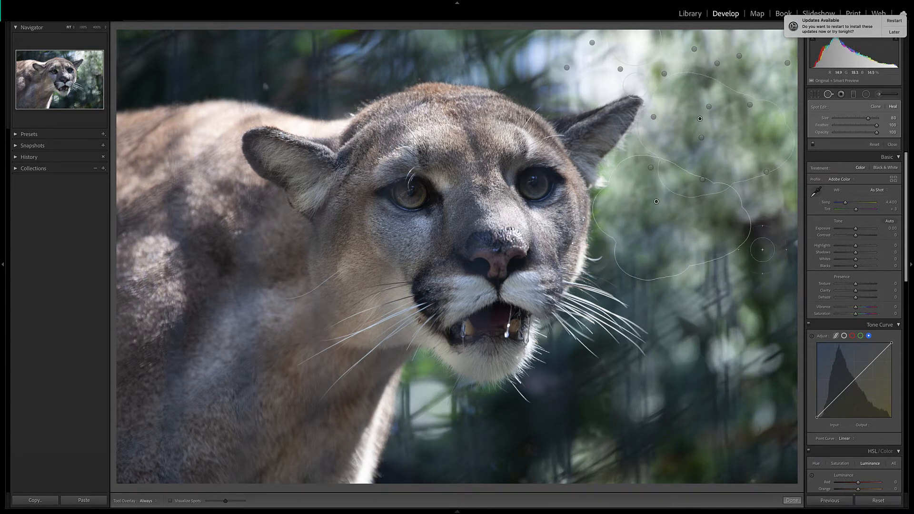
mouse_move(763, 249)
mouse_down()
mouse_move(763, 231)
mouse_move(760, 240)
mouse_move(698, 224)
mouse_move(715, 263)
mouse_move(758, 253)
mouse_up()
mouse_move(661, 358)
mouse_down()
mouse_move(721, 101)
mouse_move(705, 112)
mouse_move(711, 124)
mouse_up()
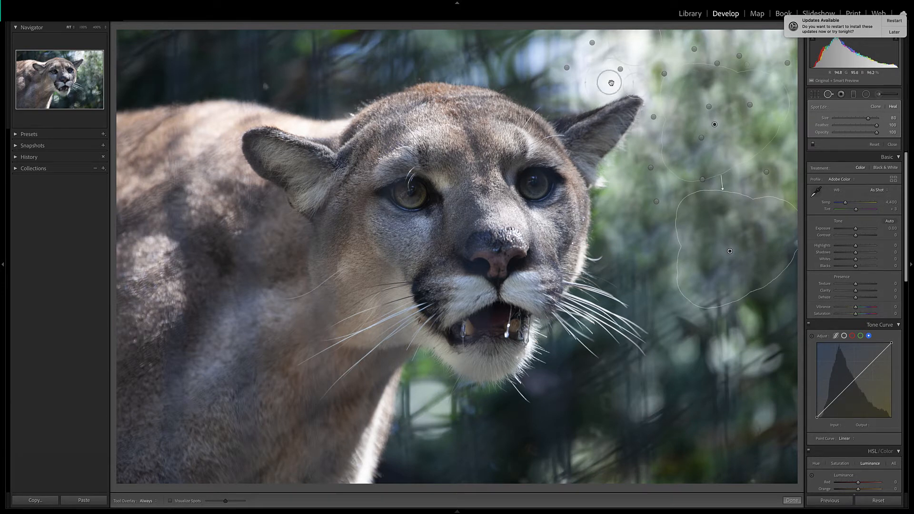
Step: Add a size 80 healing spot, move it onto the light foliage right of the ear, and sample the clean foliage below
click(468, 66)
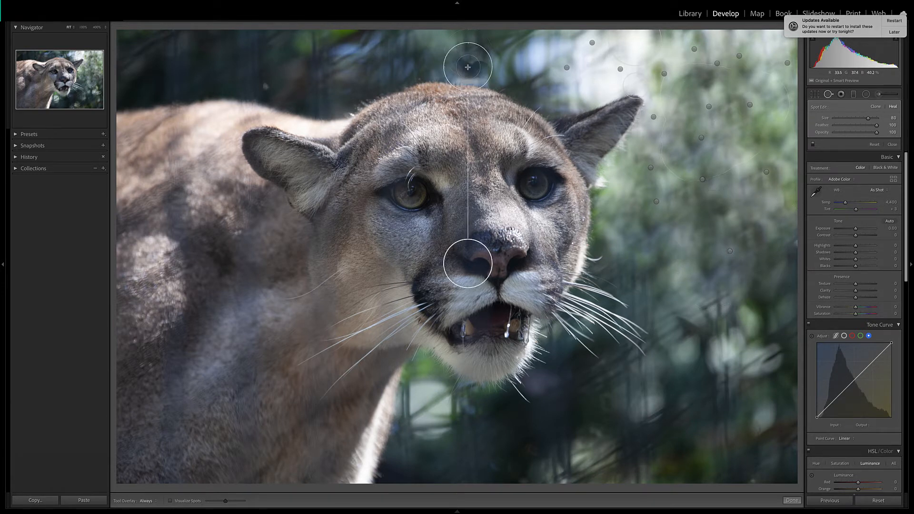
drag(468, 66, 699, 77)
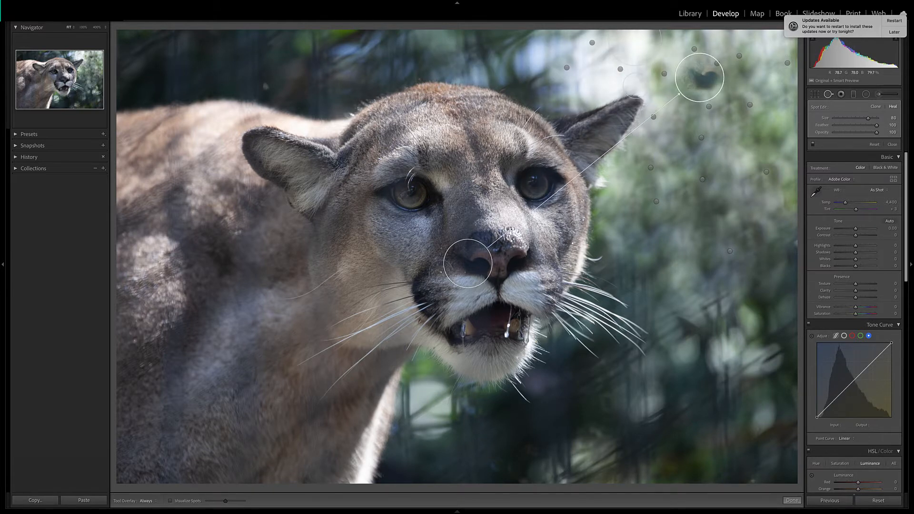
drag(463, 266, 728, 156)
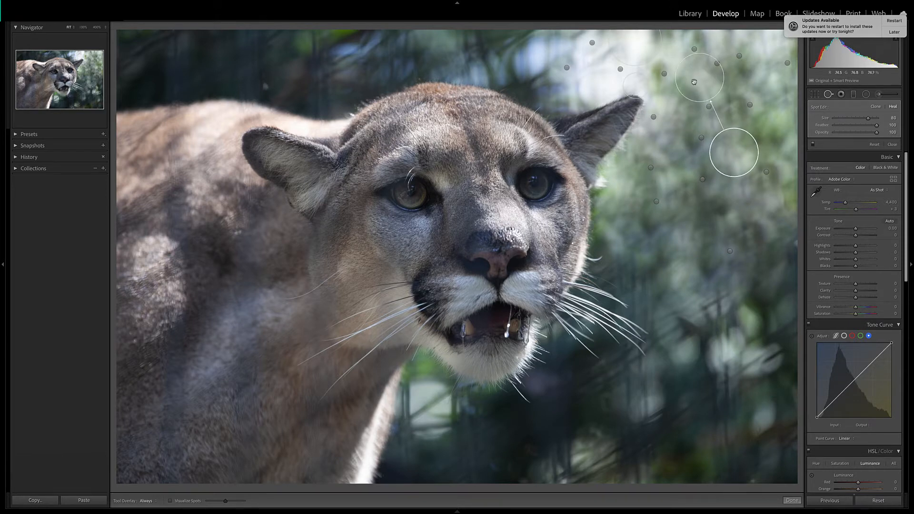
Step: Heal the dark lower right background with a much larger spot, moving its sample off the cougar's mouth to the upper foliage
click(656, 201)
mouse_move(761, 293)
mouse_down()
mouse_move(762, 281)
mouse_move(765, 353)
mouse_move(742, 351)
mouse_move(735, 330)
mouse_up()
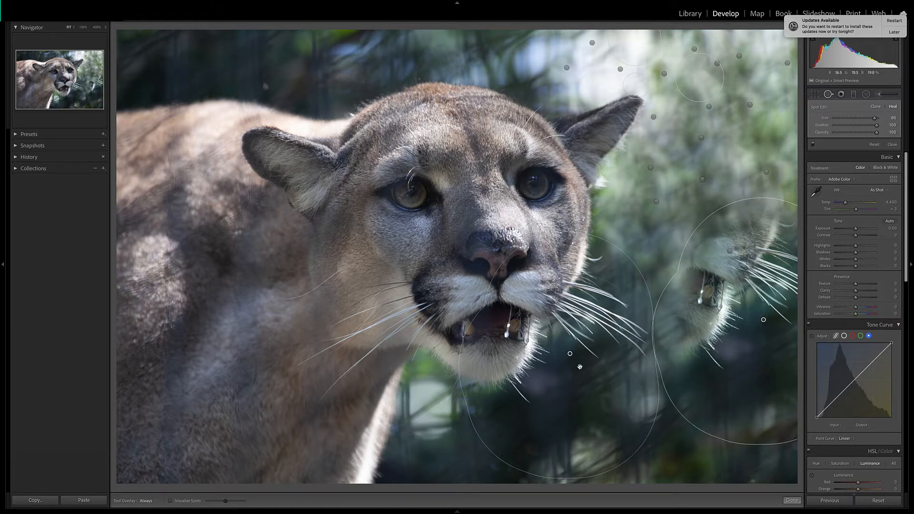
mouse_move(529, 372)
mouse_down()
mouse_move(628, 215)
mouse_move(718, 113)
mouse_up()
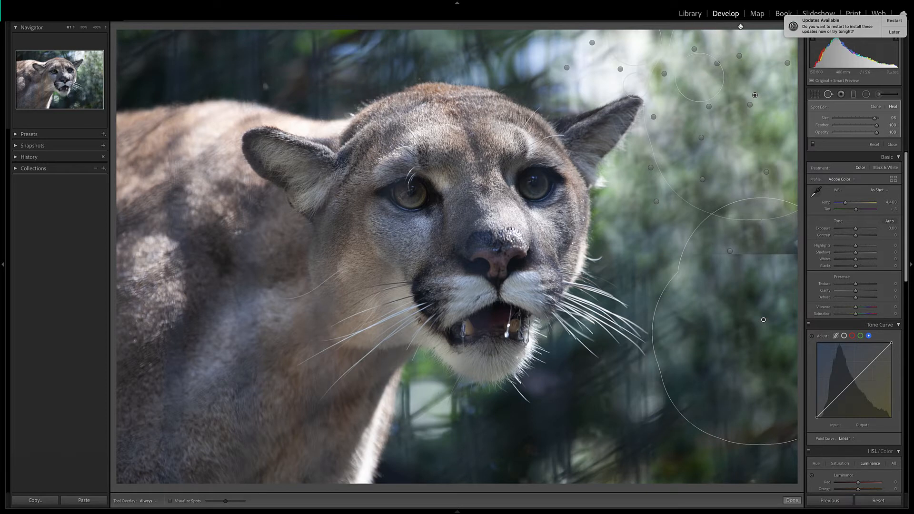
Step: Lower the large right-hand spot's sample in the foliage and heal the photo's bottom right corner, moving that sample off the cougar's chest to the upper foliage
drag(731, 70, 735, 126)
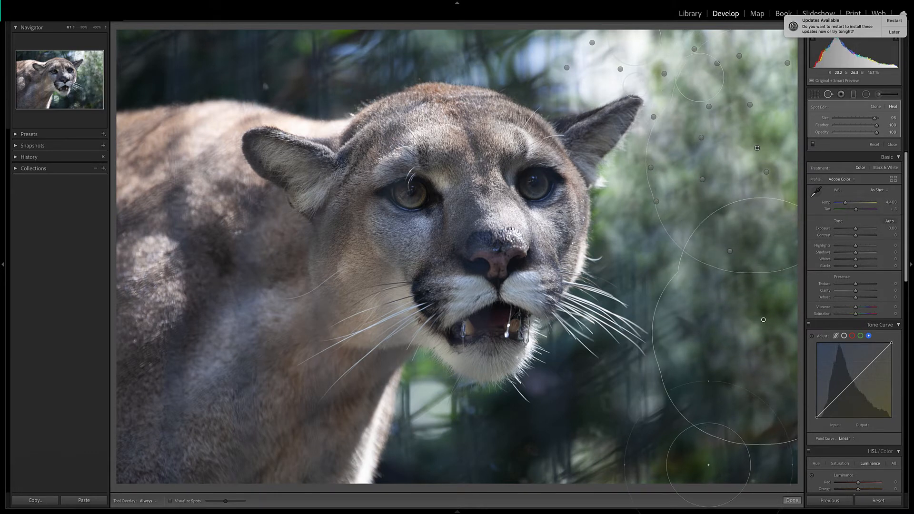
mouse_move(714, 468)
mouse_down()
mouse_move(761, 463)
mouse_move(716, 458)
mouse_move(709, 437)
mouse_move(703, 462)
mouse_move(748, 457)
mouse_up()
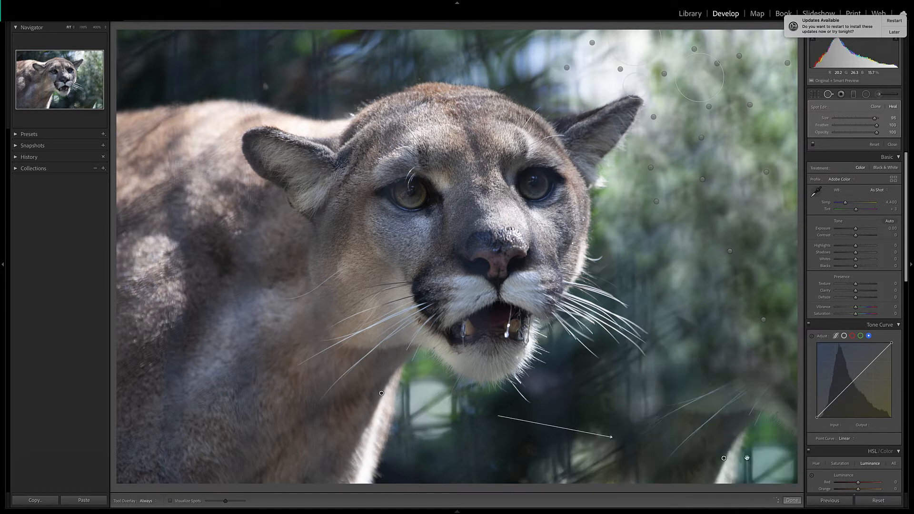
drag(754, 184, 774, 198)
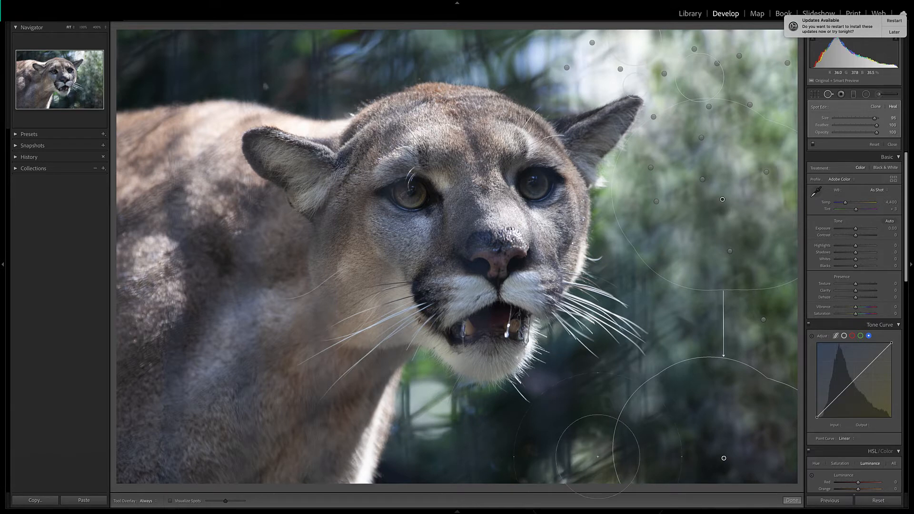
Step: Heal the dark background along the photo's bottom edge and below the whiskers with two large spots, both sampling the blurred foliage above
mouse_move(583, 465)
mouse_down()
mouse_move(568, 480)
mouse_move(636, 471)
mouse_up()
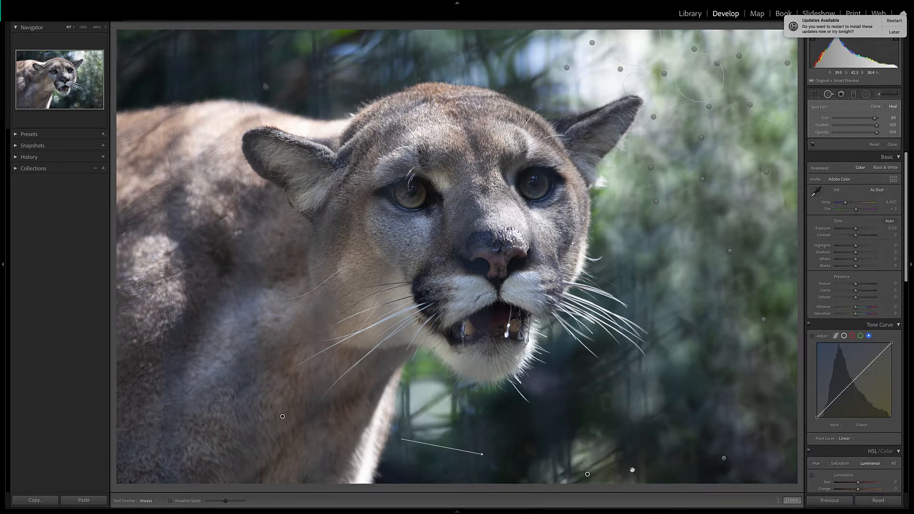
mouse_move(264, 418)
mouse_down()
mouse_move(381, 362)
mouse_move(667, 324)
mouse_move(705, 235)
mouse_up()
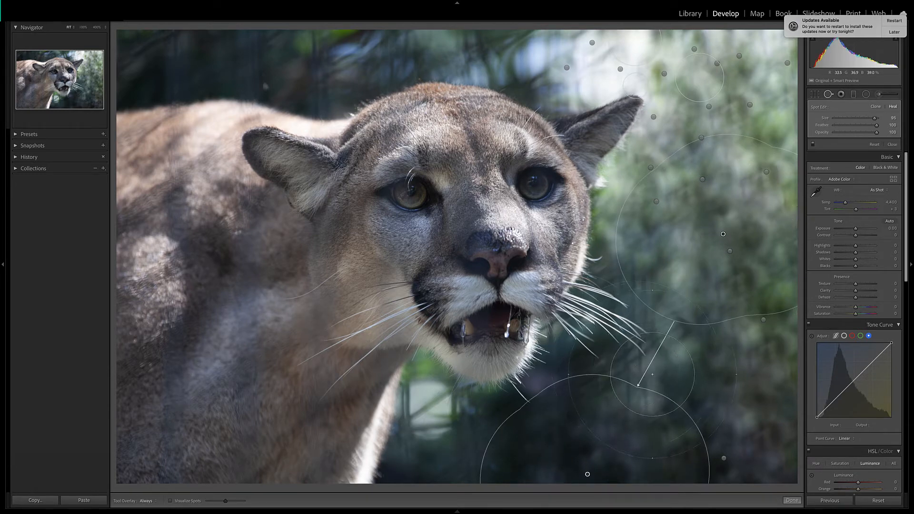
click(648, 371)
mouse_move(650, 223)
mouse_down()
mouse_move(700, 200)
mouse_move(724, 220)
mouse_up()
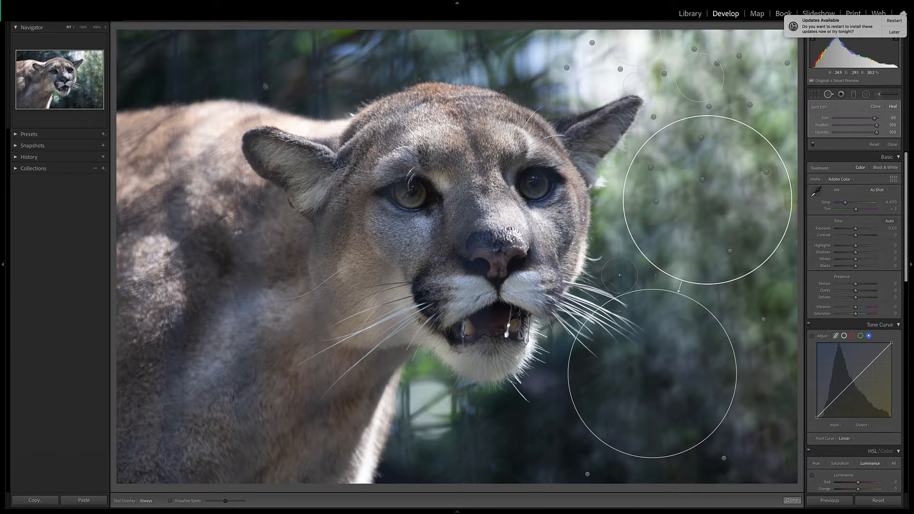
Step: Heal the background beside the cheek just above the whiskers with a size 83 spot, sampling the foliage up and to its right
drag(619, 275, 622, 276)
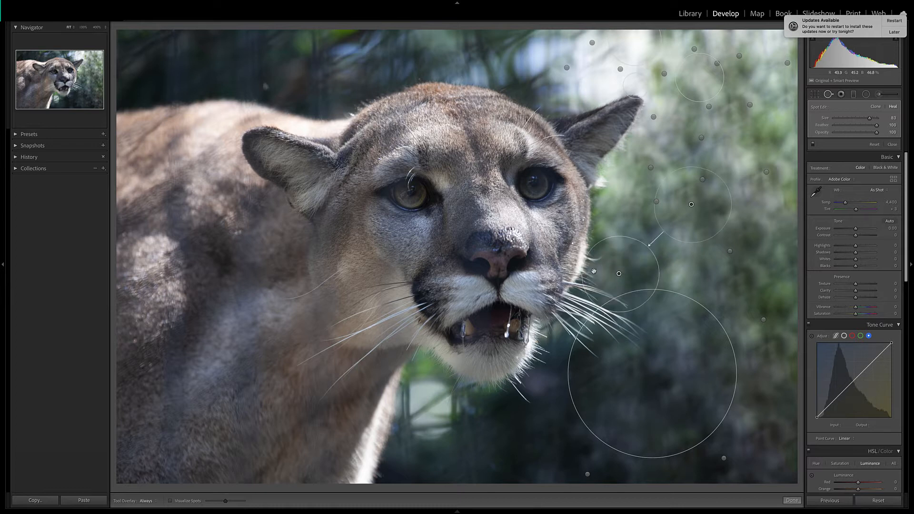
drag(670, 220, 667, 196)
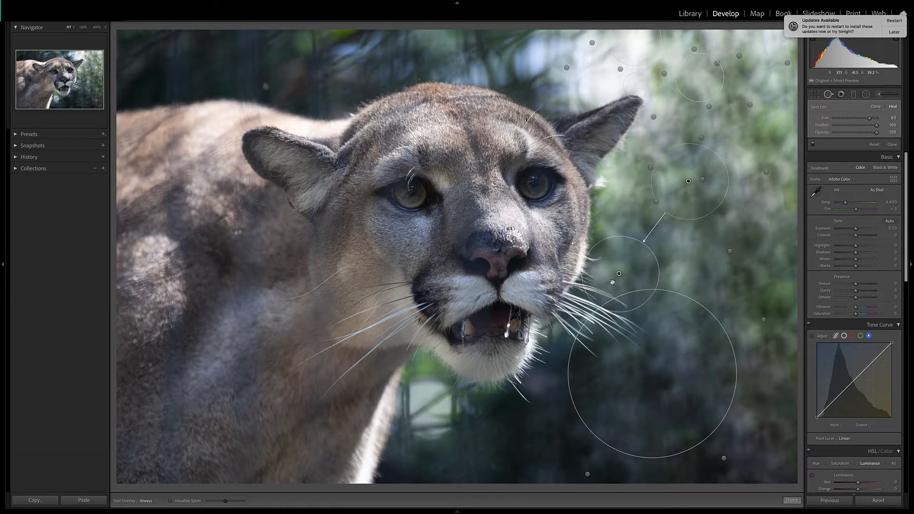
drag(619, 279, 624, 277)
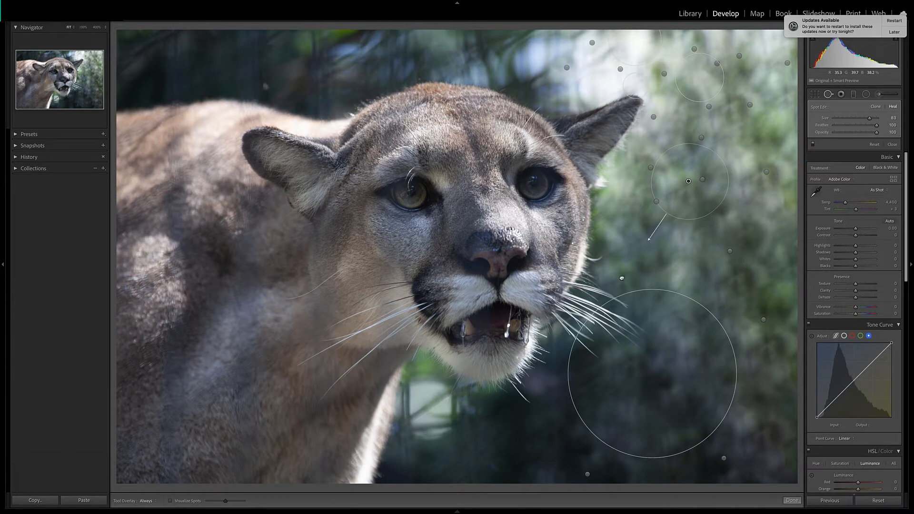
drag(622, 278, 622, 277)
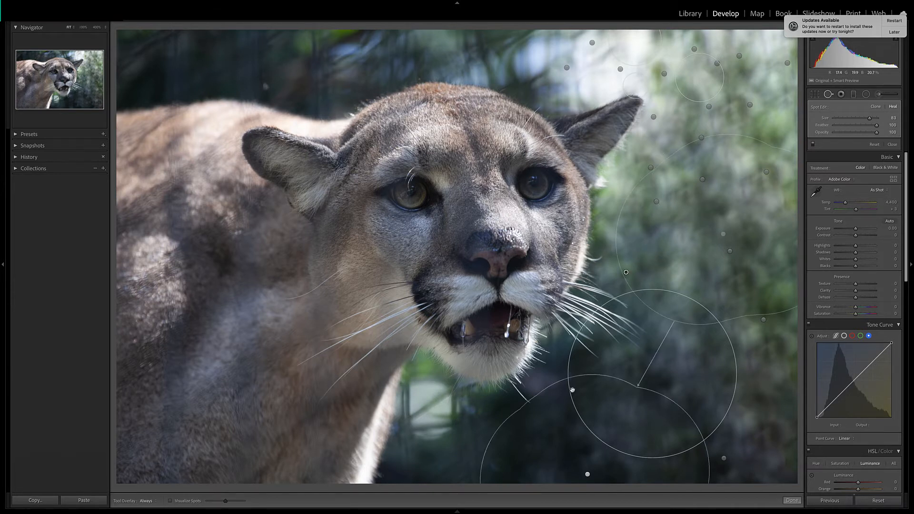
Step: Heal the fence just right of the cougar's chin with a size 83 spot, moving its sample to the dark foliage farther right
click(545, 385)
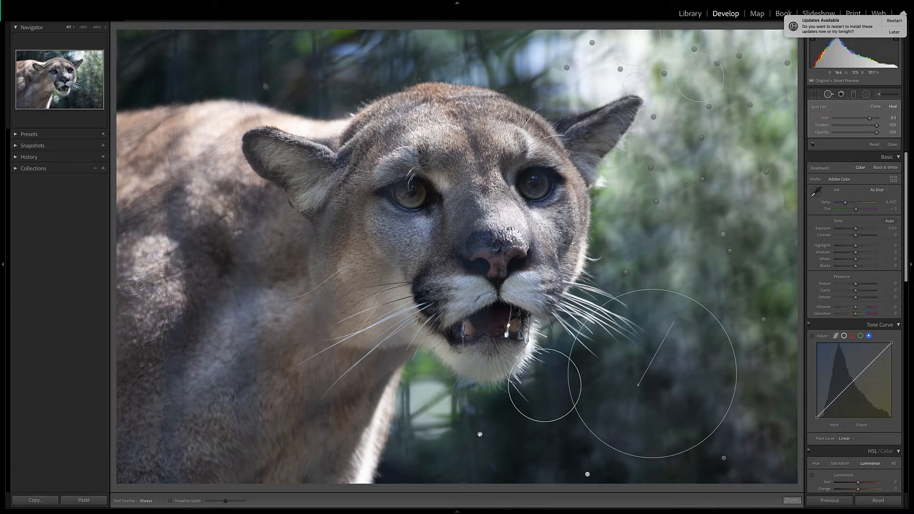
drag(546, 392, 550, 390)
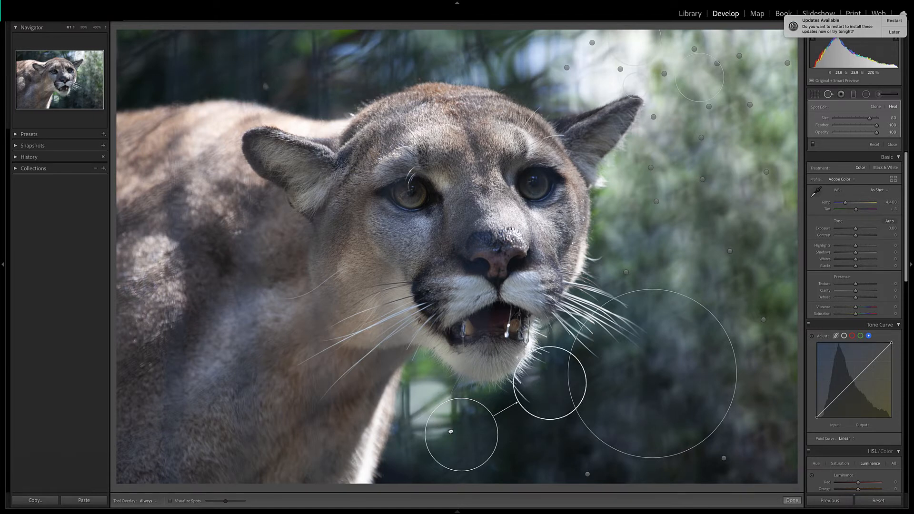
mouse_move(451, 432)
mouse_down()
mouse_move(669, 431)
mouse_move(731, 417)
mouse_move(705, 394)
mouse_move(708, 384)
mouse_up()
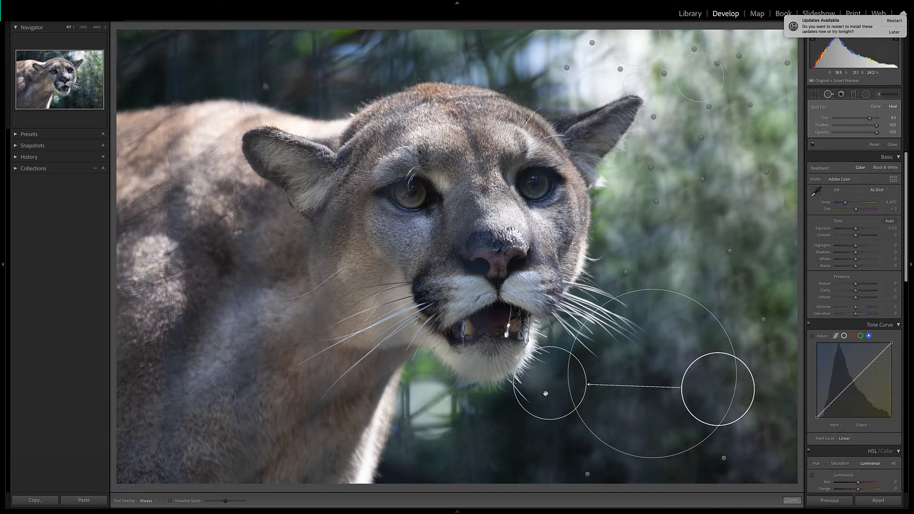
drag(546, 393, 549, 391)
Step: Heal the dark background directly below the chin and beside the chest, moving both samples to cleaned dark foliage on the right
click(506, 401)
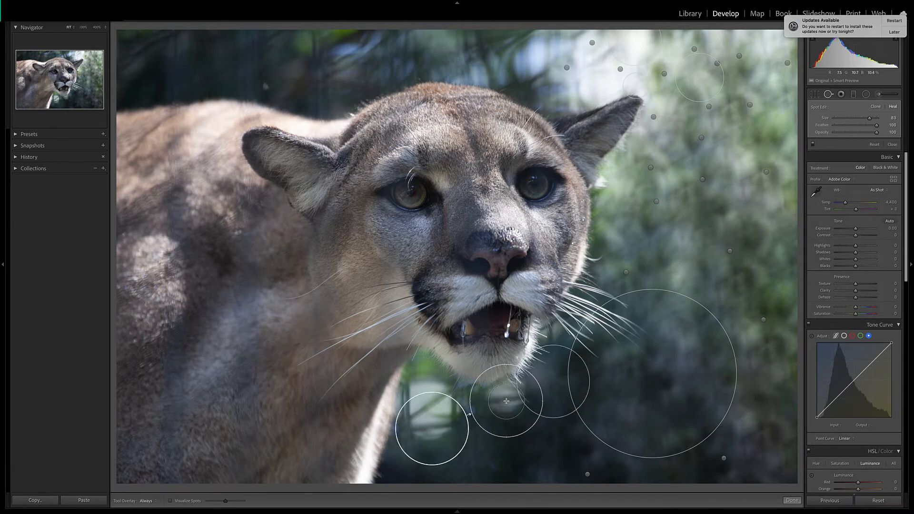
mouse_move(447, 418)
mouse_down()
mouse_move(562, 412)
mouse_move(565, 423)
mouse_move(599, 421)
mouse_move(631, 379)
mouse_move(622, 359)
mouse_move(553, 438)
mouse_move(579, 435)
mouse_up()
drag(510, 401, 510, 407)
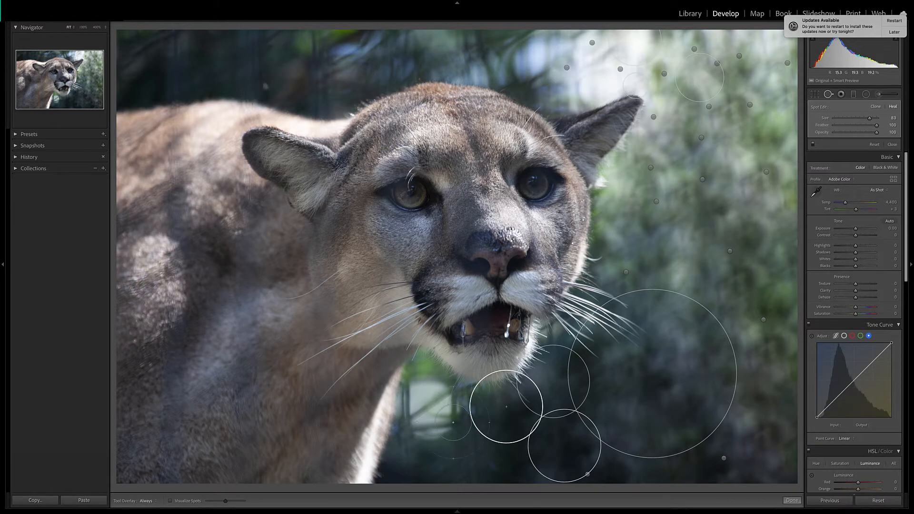
mouse_move(457, 455)
mouse_down()
mouse_move(429, 452)
mouse_move(450, 446)
mouse_move(441, 441)
mouse_up()
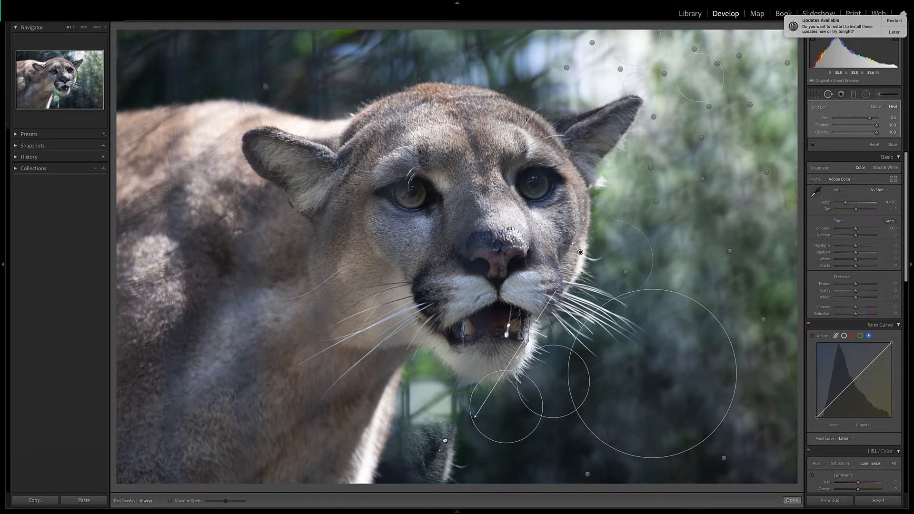
mouse_move(579, 253)
mouse_down()
mouse_move(679, 341)
mouse_move(693, 419)
mouse_up()
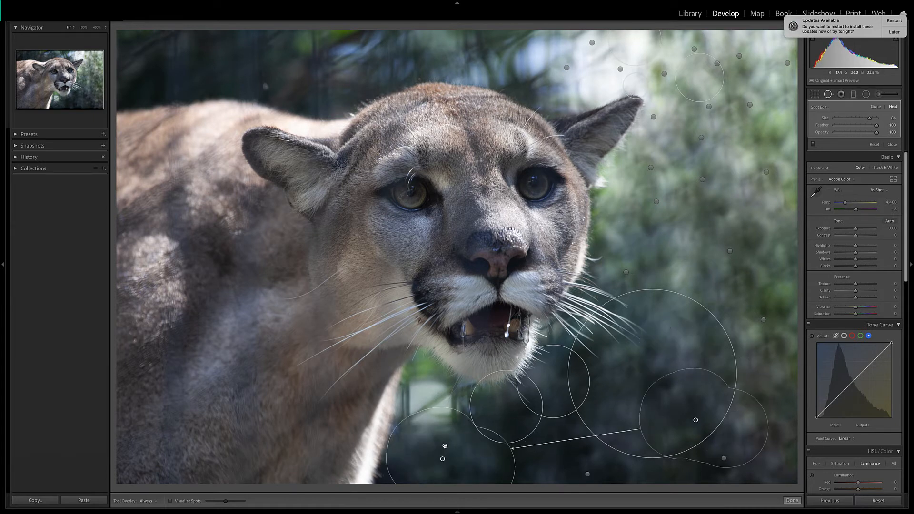
Step: Heal the bright fence patch between chest and chin with a size 84 spot, moving its sample off the ear to the dark background below
click(423, 400)
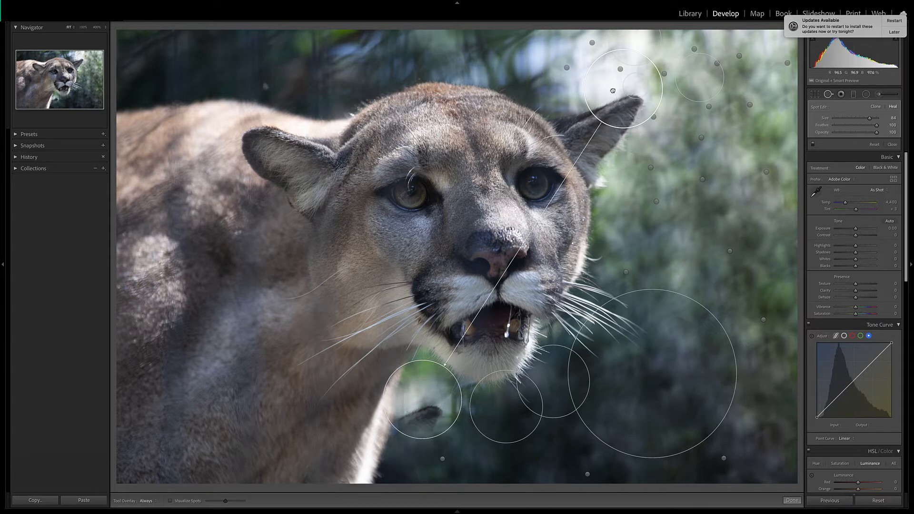
mouse_move(613, 90)
mouse_down()
mouse_move(543, 388)
mouse_move(428, 466)
mouse_move(389, 477)
mouse_move(382, 458)
mouse_move(396, 465)
mouse_up()
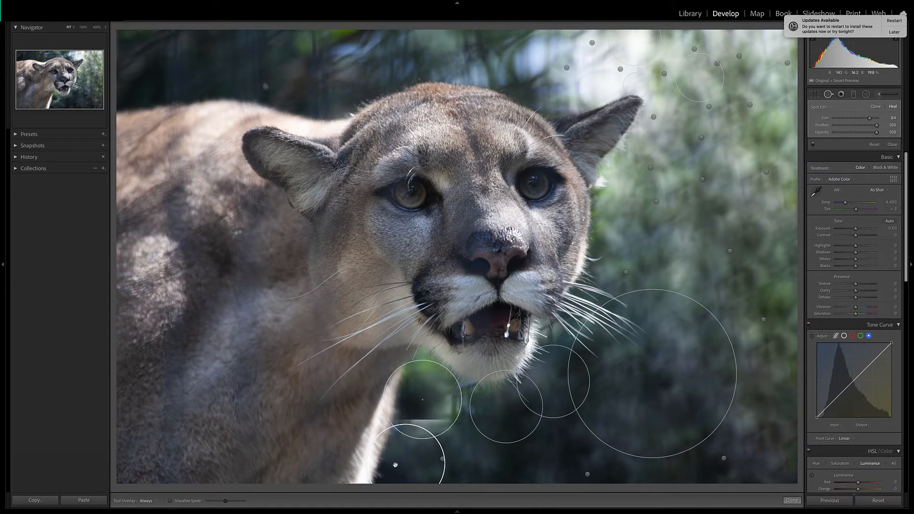
click(478, 443)
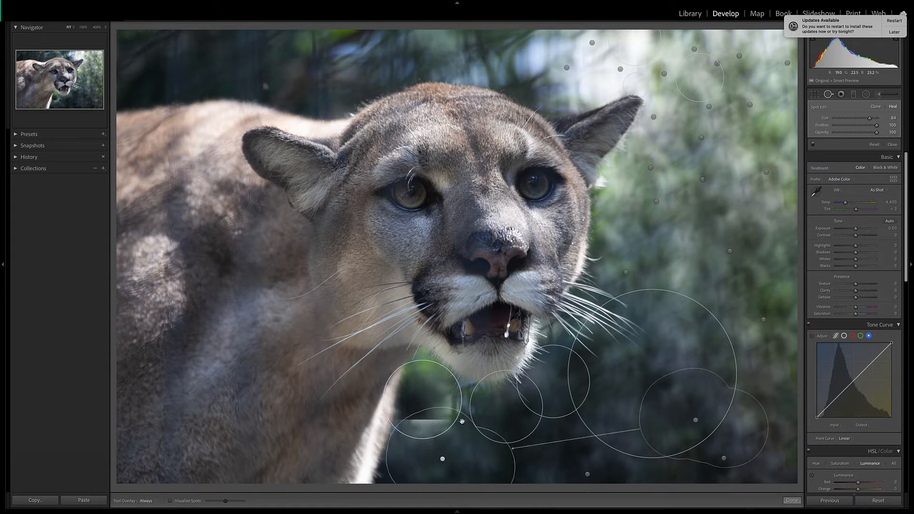
click(431, 403)
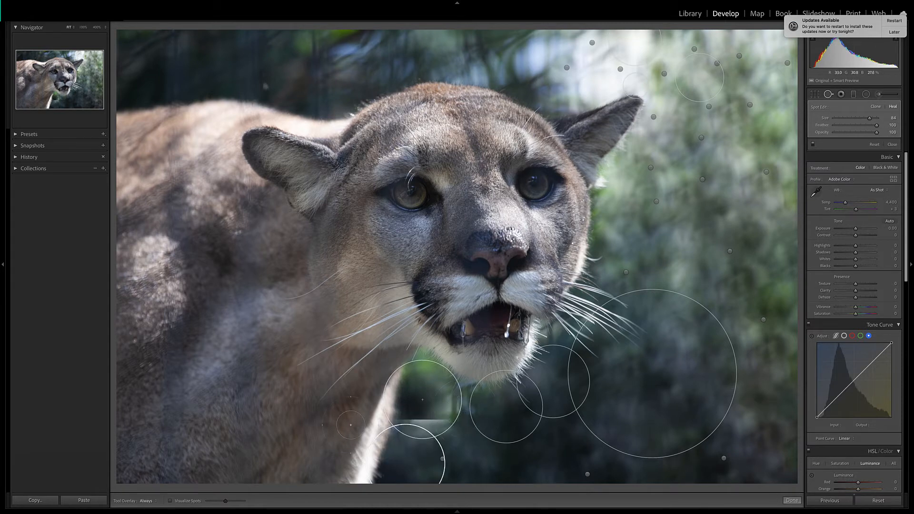
Step: Blend the hard edge below the chest-side patch with a size 80 healing stroke at feather 57, sampling the dark background just below
mouse_move(356, 423)
mouse_down()
mouse_move(412, 423)
mouse_move(392, 422)
mouse_move(400, 422)
mouse_up()
drag(400, 423, 403, 424)
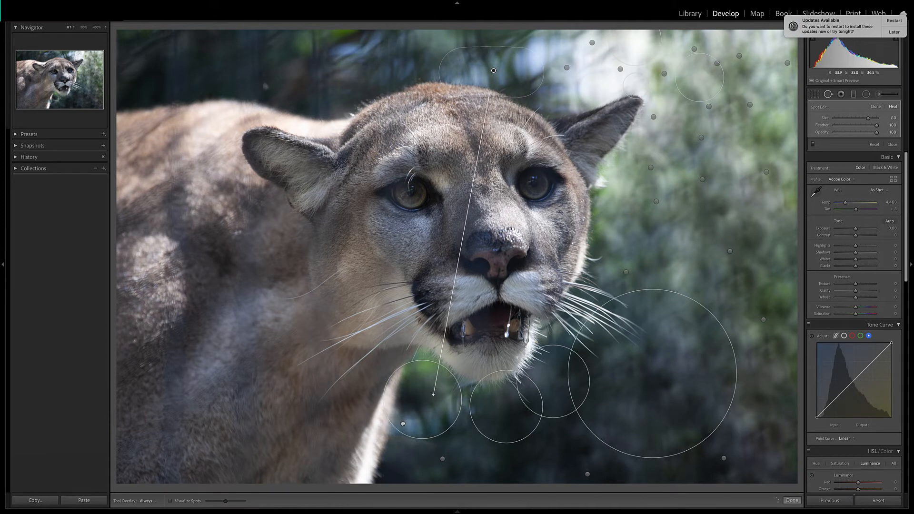
mouse_move(517, 63)
mouse_down()
mouse_move(419, 421)
mouse_move(481, 436)
mouse_move(412, 455)
mouse_move(413, 434)
mouse_move(434, 419)
mouse_up()
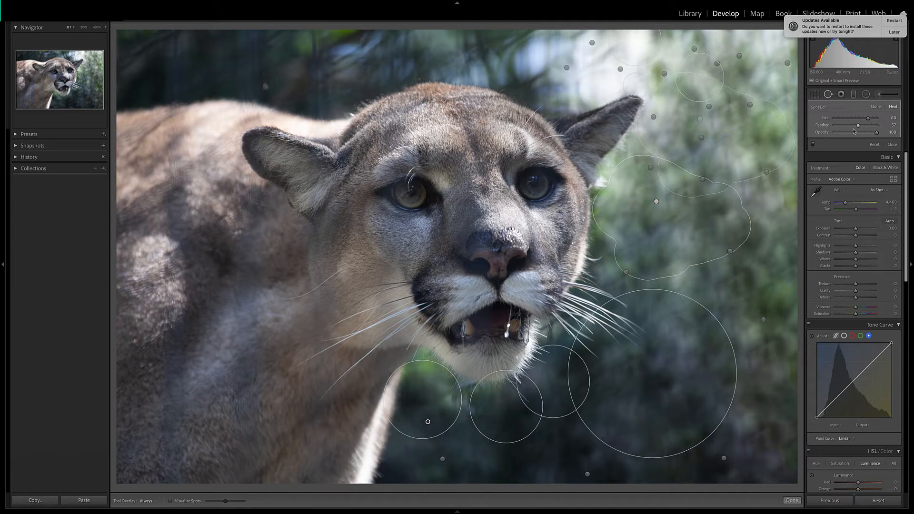
click(426, 436)
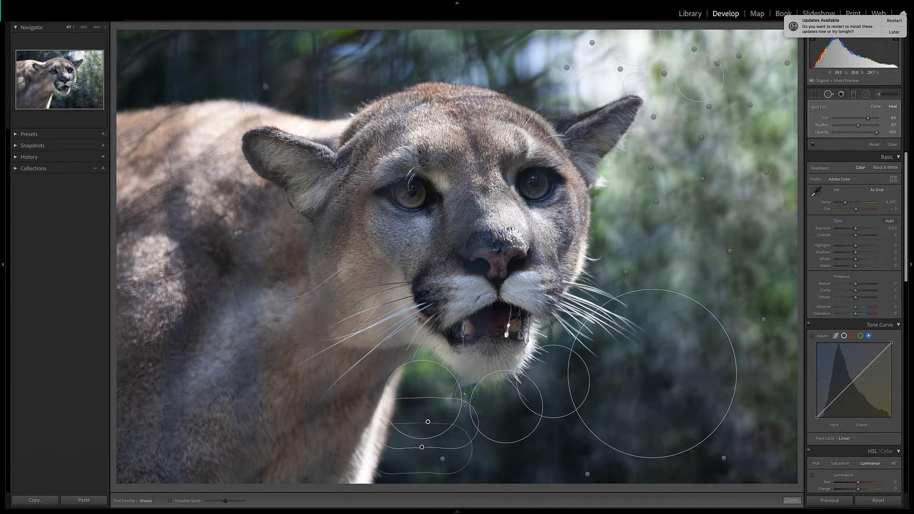
Step: Replace the small healing spot below the chin's left side with a size 77 stroke, moving its sample off the cougar's back to the dark background
drag(464, 394, 466, 393)
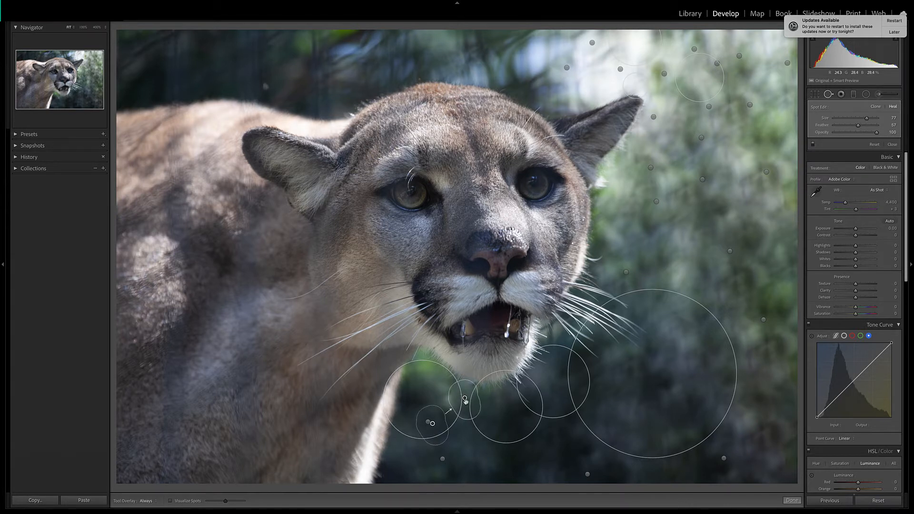
key(Delete)
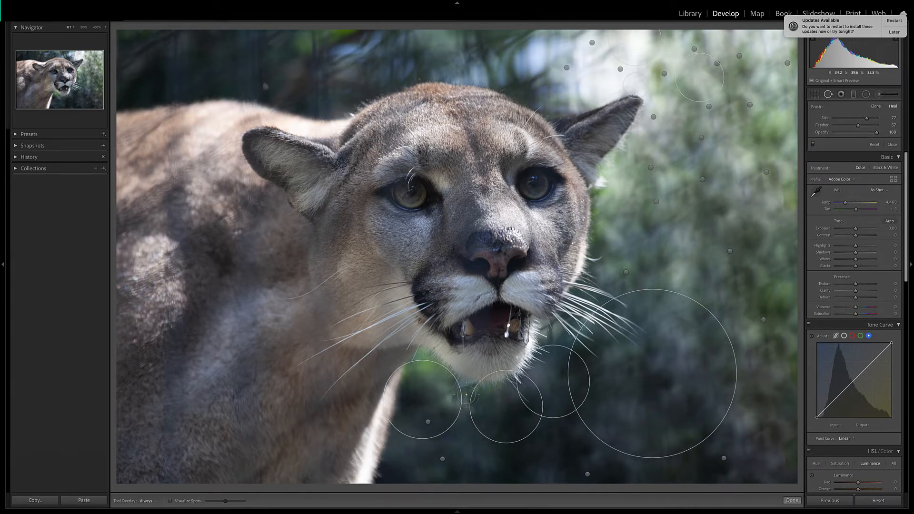
mouse_move(466, 393)
mouse_down()
mouse_move(445, 395)
mouse_move(467, 399)
mouse_up()
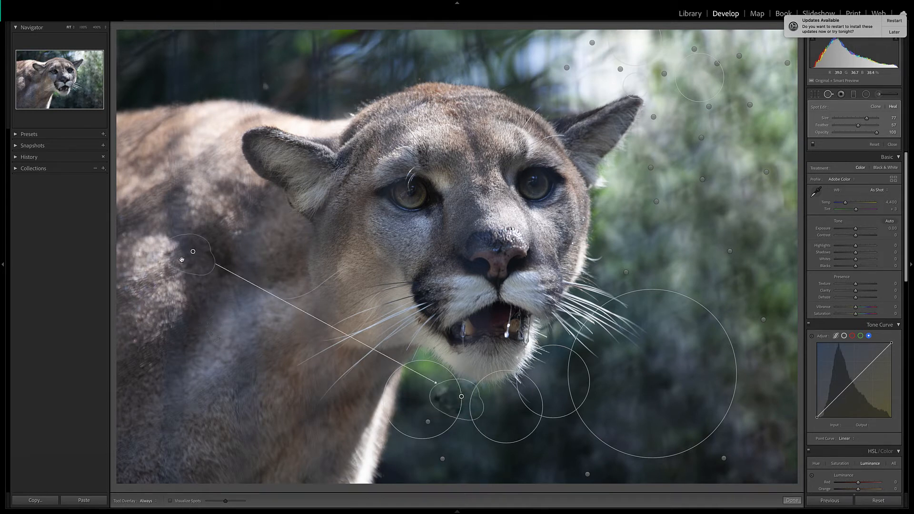
mouse_move(181, 260)
mouse_down()
mouse_move(488, 444)
mouse_move(495, 426)
mouse_move(489, 434)
mouse_move(465, 404)
mouse_up()
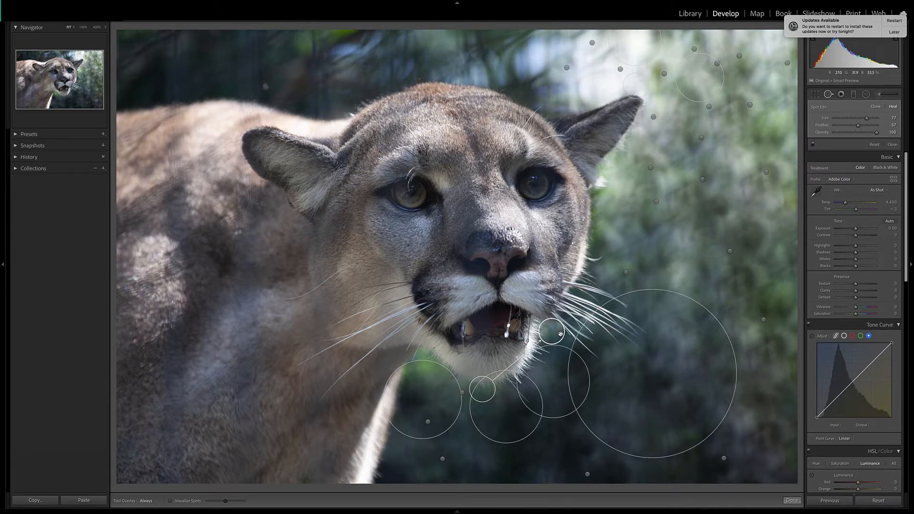
Step: Heal the background at the cheek's edge just below the right ear with a size 77 spot, sampling the area directly beneath it
click(595, 197)
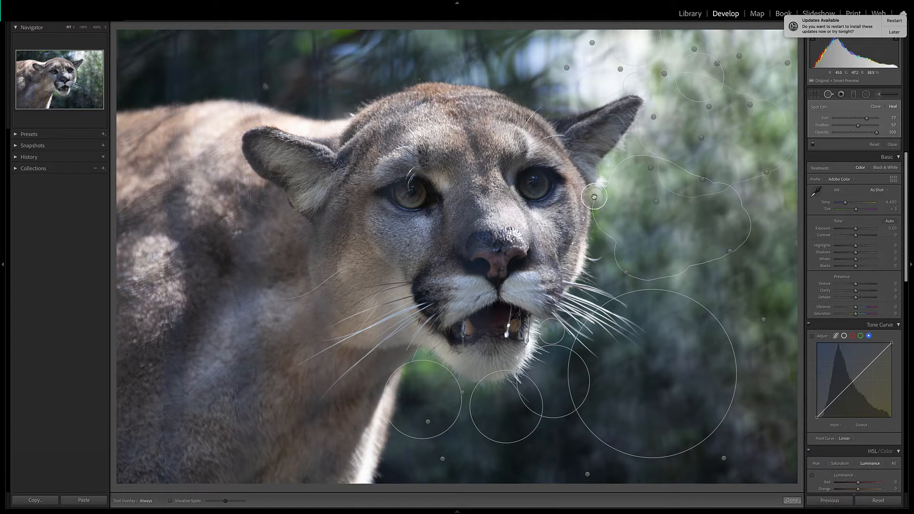
click(595, 197)
drag(599, 223, 593, 224)
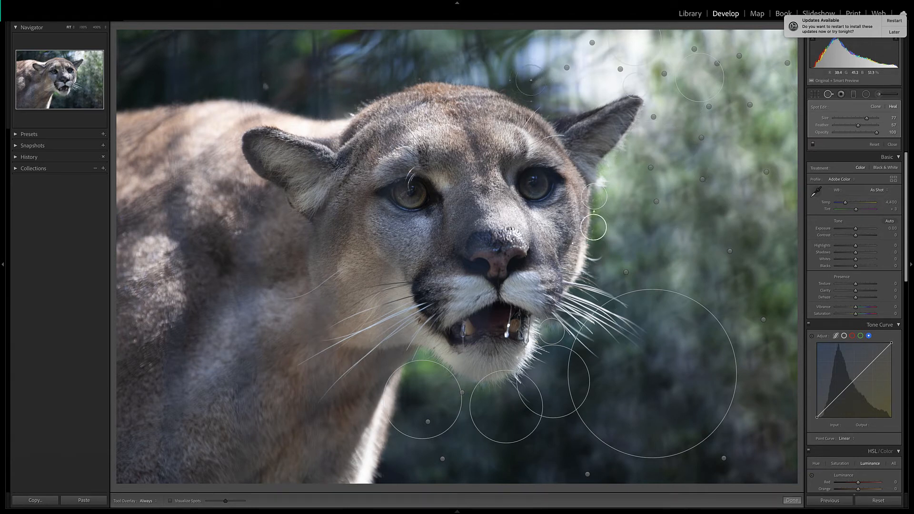
Step: Brush over the fence above the cougar's head at size 79, sample the foliage right of the ear, and switch the stroke above the forehead to Clone
mouse_move(557, 98)
mouse_down()
mouse_move(531, 86)
mouse_move(516, 60)
mouse_move(572, 36)
mouse_move(533, 49)
mouse_move(561, 56)
mouse_move(539, 55)
mouse_up()
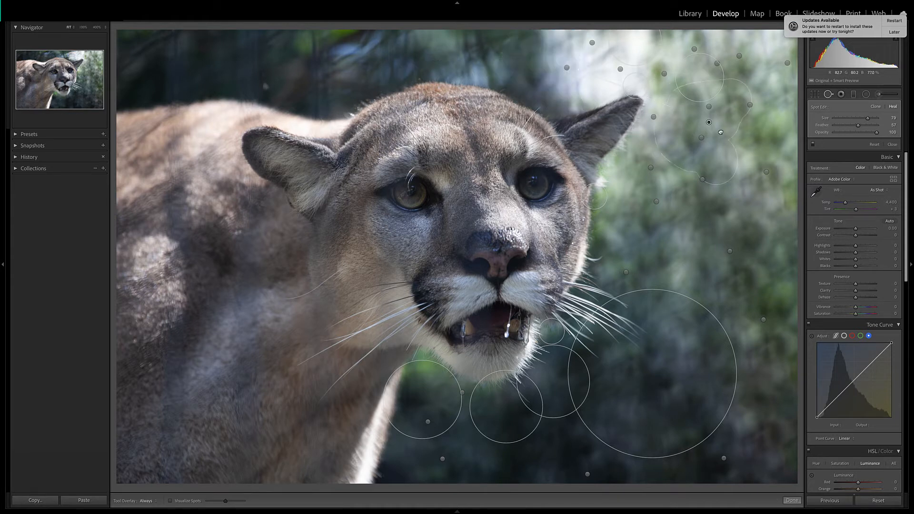
mouse_move(473, 54)
mouse_down()
mouse_move(500, 38)
mouse_move(509, 59)
mouse_move(503, 70)
mouse_move(392, 56)
mouse_move(508, 41)
mouse_move(521, 43)
mouse_move(525, 64)
mouse_move(388, 57)
mouse_up()
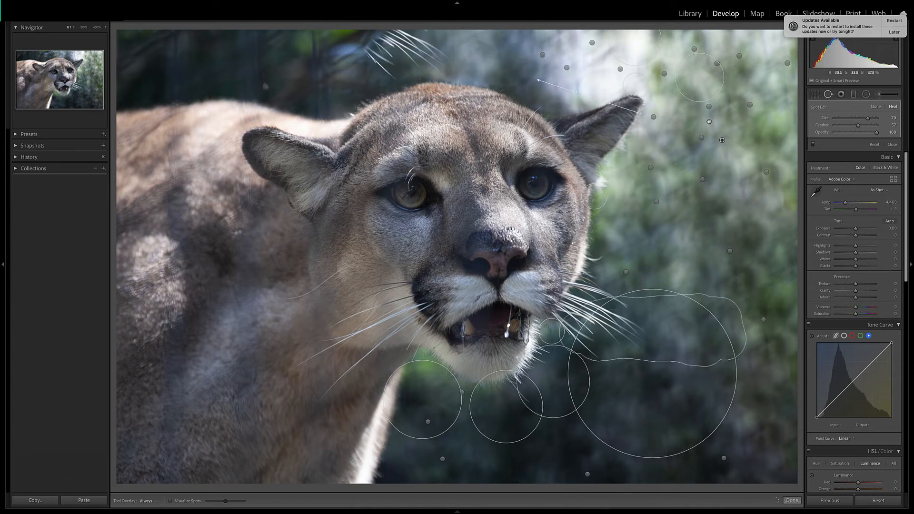
mouse_move(643, 330)
mouse_down()
mouse_move(721, 121)
mouse_move(810, 74)
mouse_move(682, 159)
mouse_up()
click(876, 107)
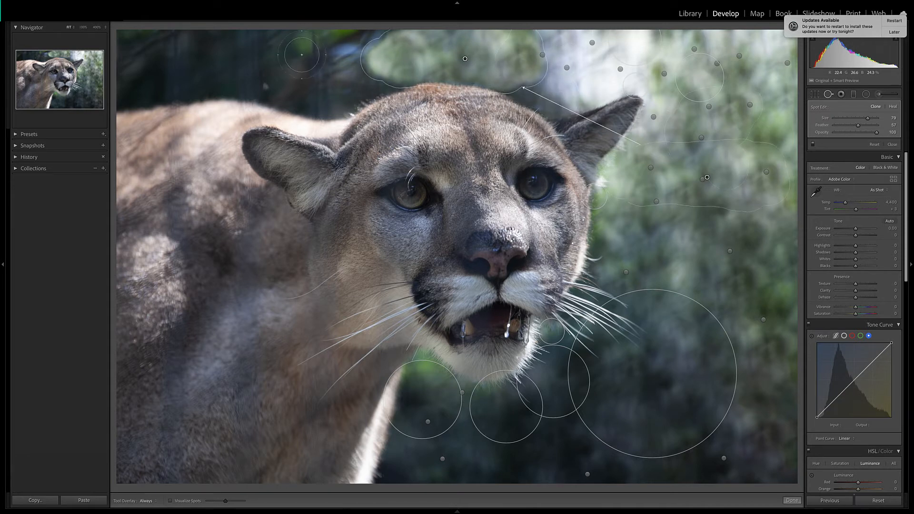
Step: Clone over the dark background above the cougar's back and left ear, moving the sample off its body to the bright upper right foliage
mouse_move(218, 39)
mouse_down()
mouse_move(367, 43)
mouse_move(371, 53)
mouse_move(328, 86)
mouse_move(203, 63)
mouse_up()
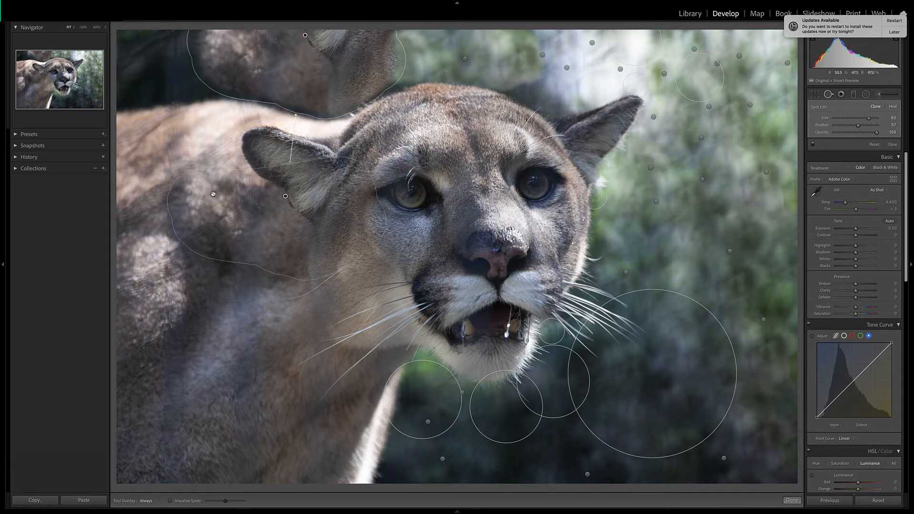
mouse_move(213, 193)
mouse_down()
mouse_move(429, 76)
mouse_move(668, 70)
mouse_move(657, 58)
mouse_up()
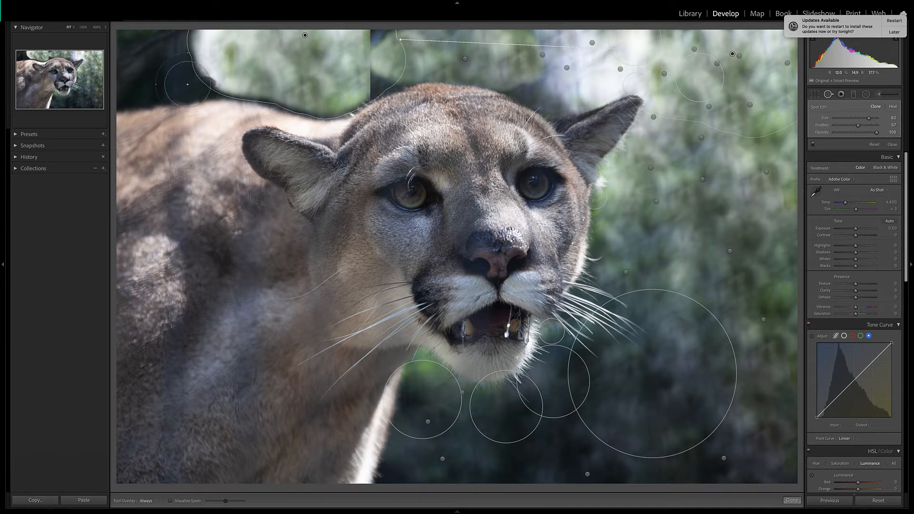
Step: Clone over the dark background above the far end of the cougar's back, moving the sample to the green foliage beside the right ear
mouse_move(188, 84)
mouse_down()
mouse_move(138, 84)
mouse_move(124, 73)
mouse_move(144, 52)
mouse_move(205, 48)
mouse_up()
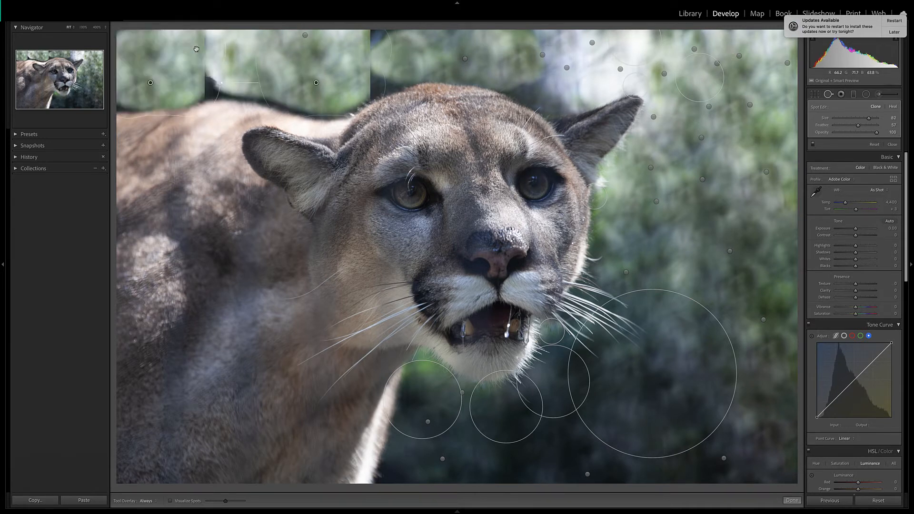
mouse_move(309, 86)
mouse_down()
mouse_move(557, 90)
mouse_move(600, 109)
mouse_move(687, 197)
mouse_up()
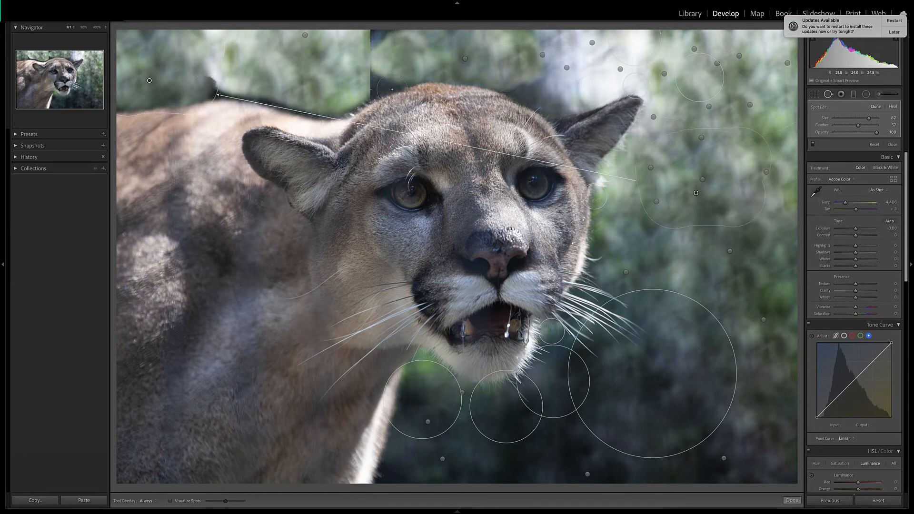
Step: Clone over the dark background between the back and the head at size 79 with a higher feather, sampling the foliage above the back
mouse_move(383, 90)
mouse_down()
mouse_move(372, 36)
mouse_move(411, 42)
mouse_move(409, 74)
mouse_up()
drag(416, 164, 318, 41)
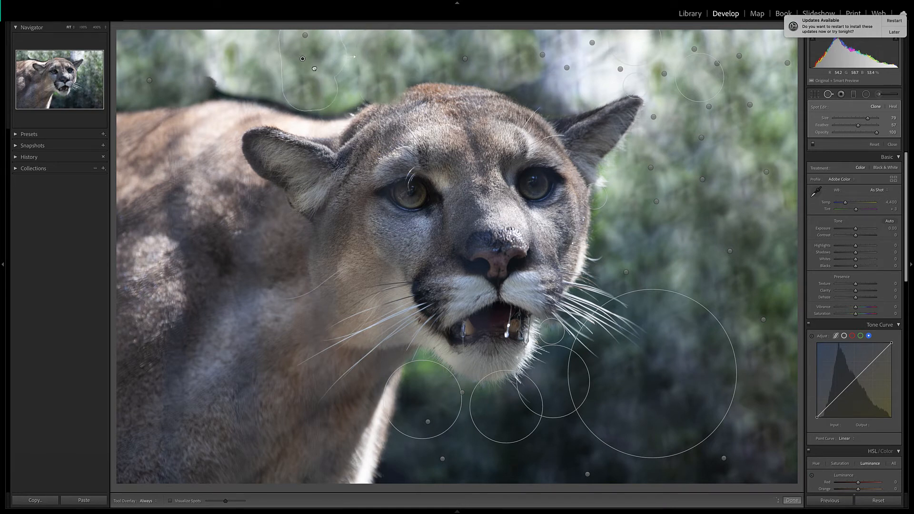
mouse_move(313, 66)
mouse_down()
mouse_move(345, 83)
mouse_move(405, 67)
mouse_move(553, 59)
mouse_move(382, 54)
mouse_move(320, 67)
mouse_up()
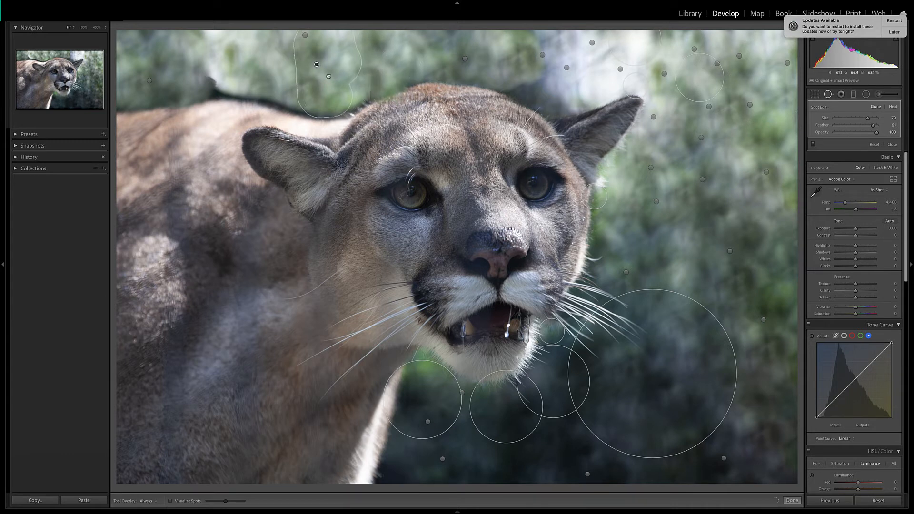
mouse_move(329, 76)
mouse_down()
mouse_move(330, 95)
mouse_move(345, 84)
mouse_up()
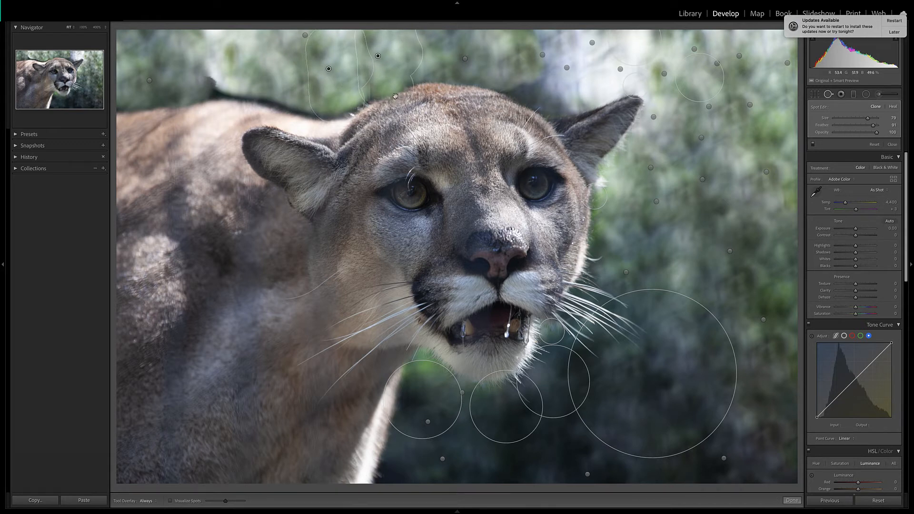
drag(383, 103, 376, 83)
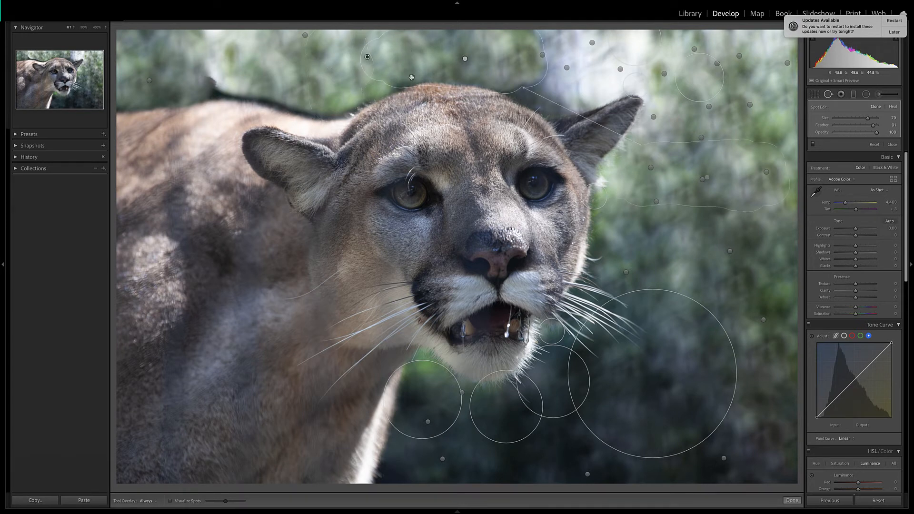
Step: Clone two size 79 spots along the top edge of the cougar's head, moving their samples to adjacent background foliage
click(402, 85)
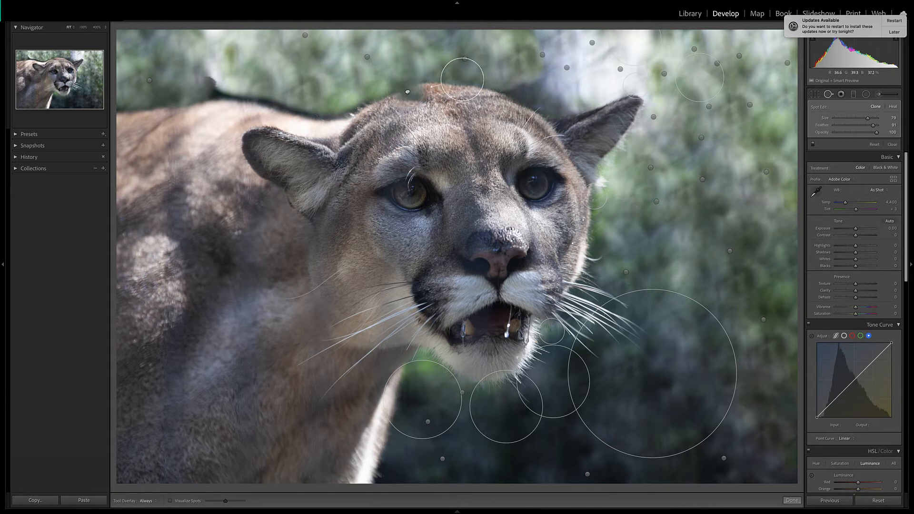
drag(458, 84, 376, 98)
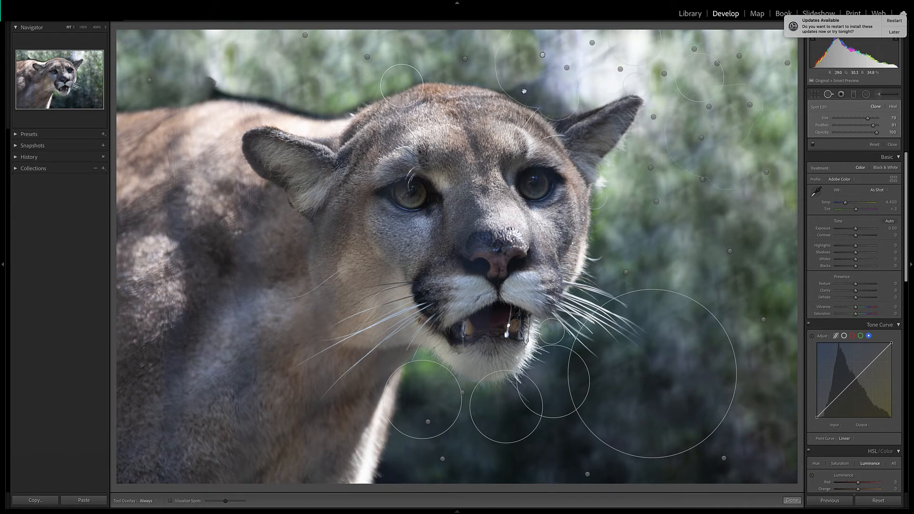
drag(517, 100, 527, 93)
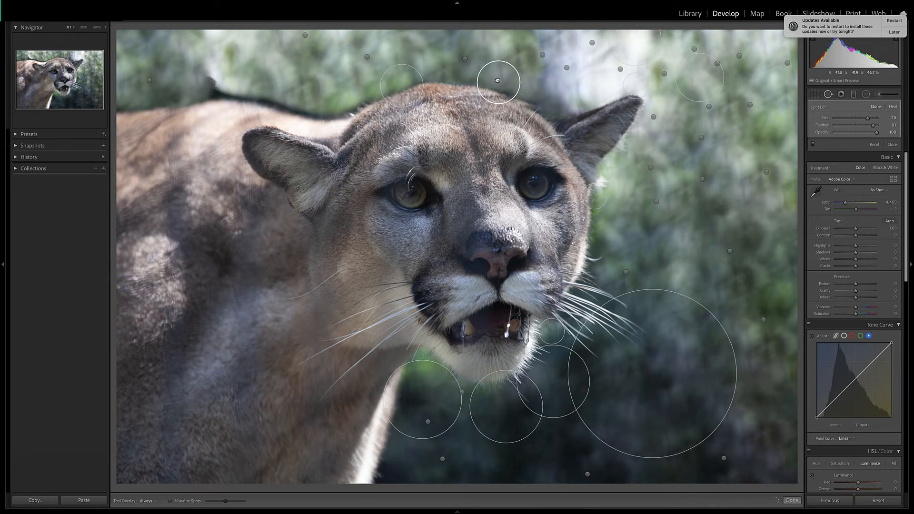
click(482, 66)
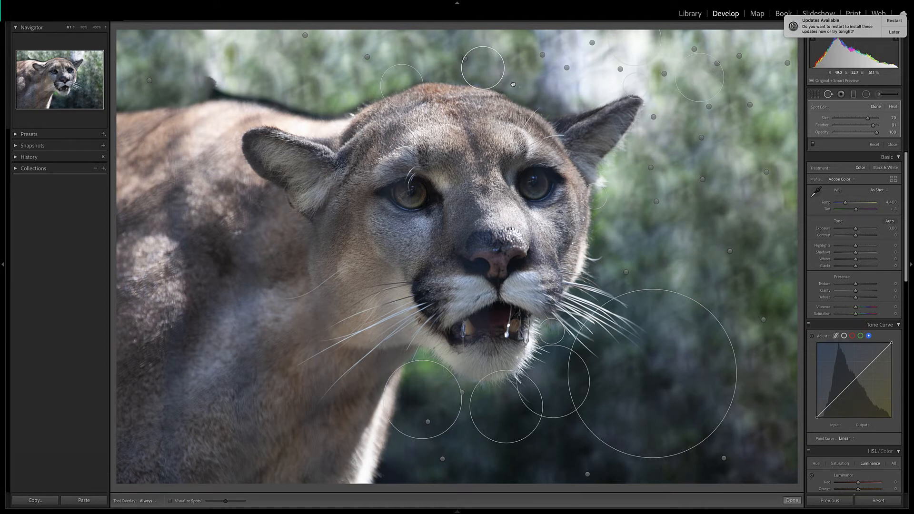
Step: Clone the background between the head and the right ear with a spot and a longer stroke, moving their samples to brighter foliage
click(539, 113)
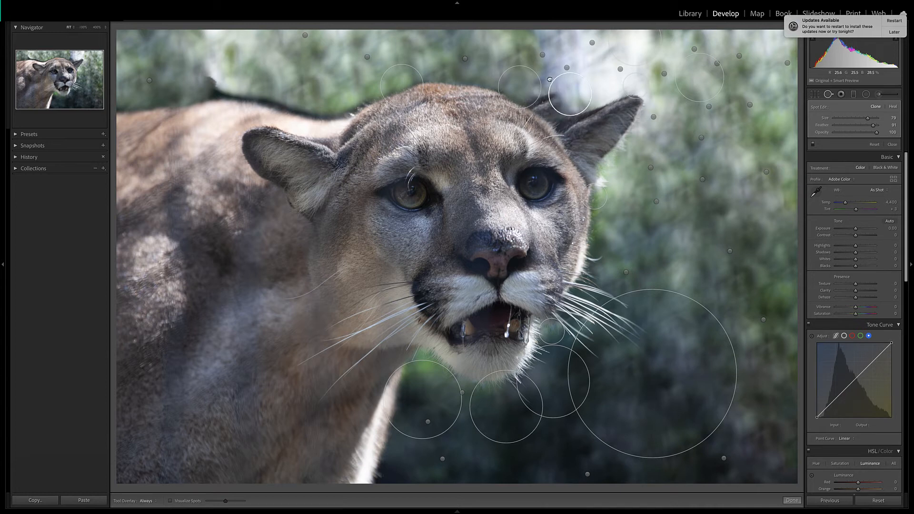
drag(550, 80, 511, 55)
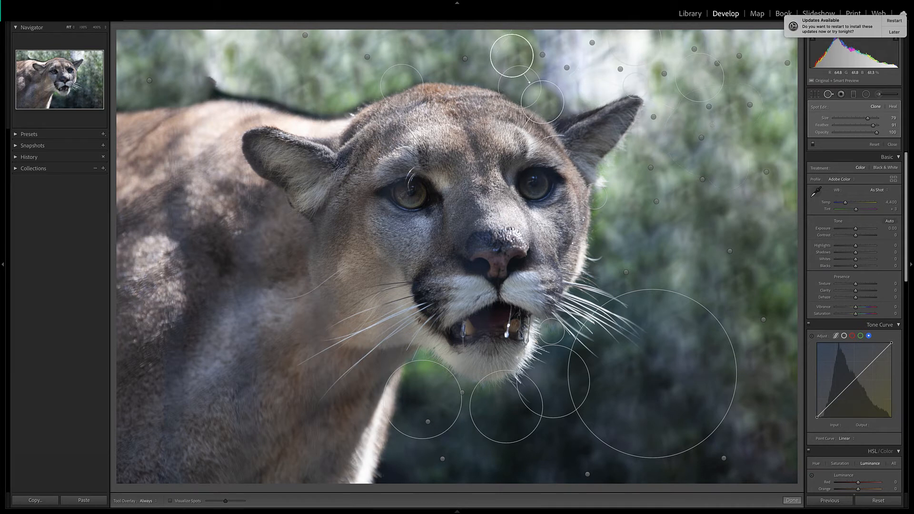
mouse_move(526, 138)
mouse_down()
mouse_move(515, 101)
mouse_move(544, 55)
mouse_up()
mouse_move(583, 237)
mouse_down()
mouse_move(633, 143)
mouse_move(726, 56)
mouse_up()
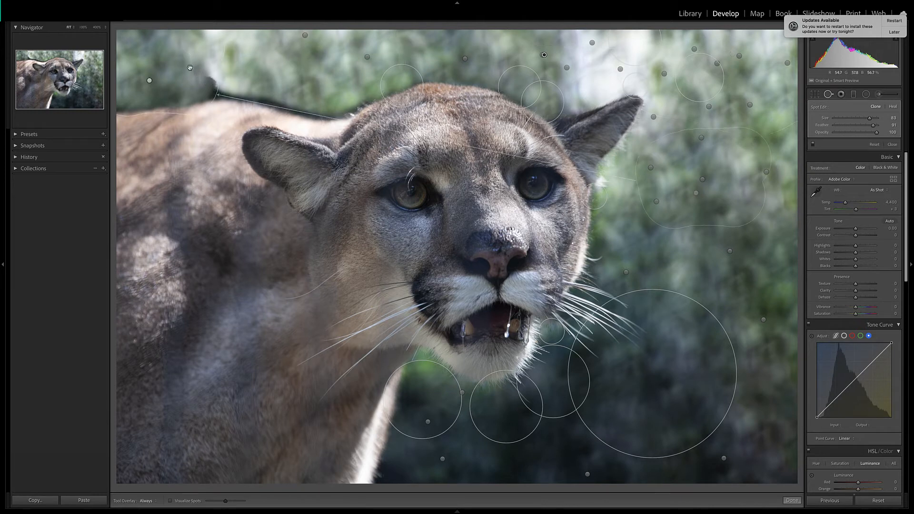
Step: Clone out the dark fringe along the cougar's back with a size 83 spot and a size 75 stroke sampled from the foliage above
click(216, 101)
drag(216, 101, 212, 76)
drag(287, 99, 288, 66)
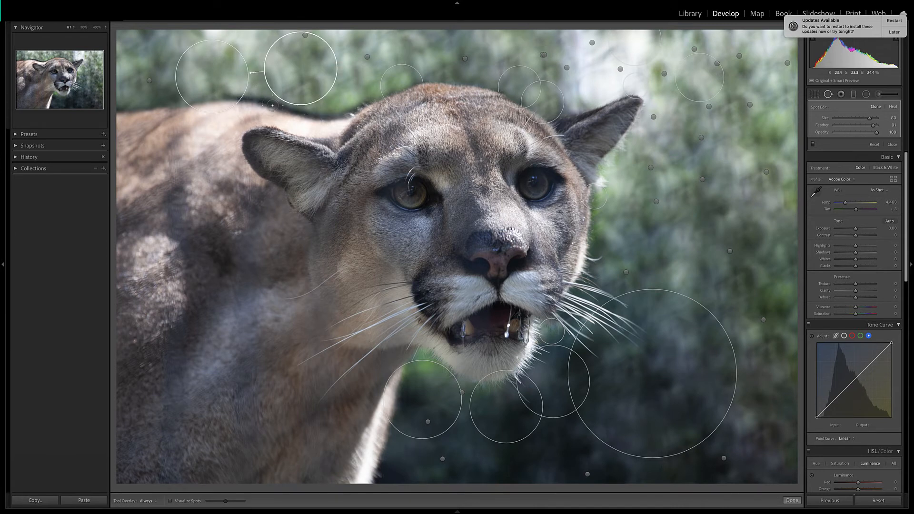
mouse_move(273, 104)
mouse_down()
mouse_move(224, 99)
mouse_move(312, 112)
mouse_move(360, 106)
mouse_up()
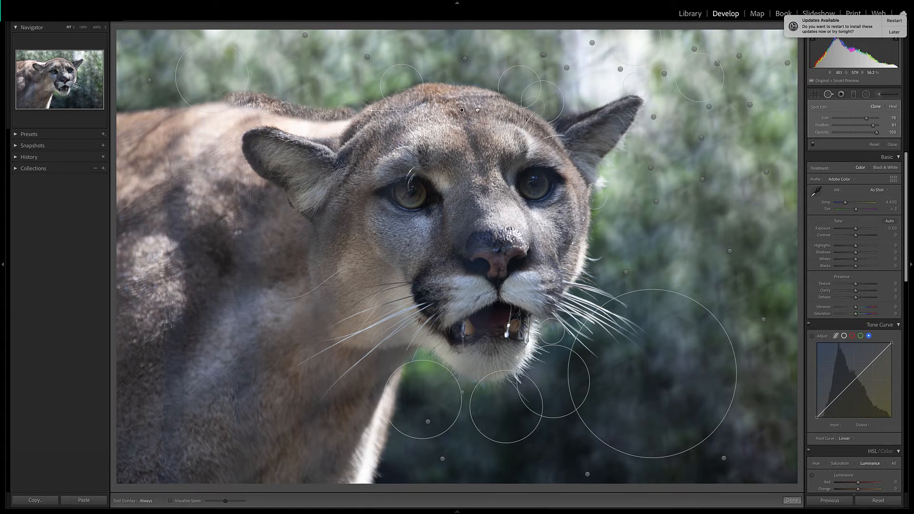
drag(482, 105, 281, 61)
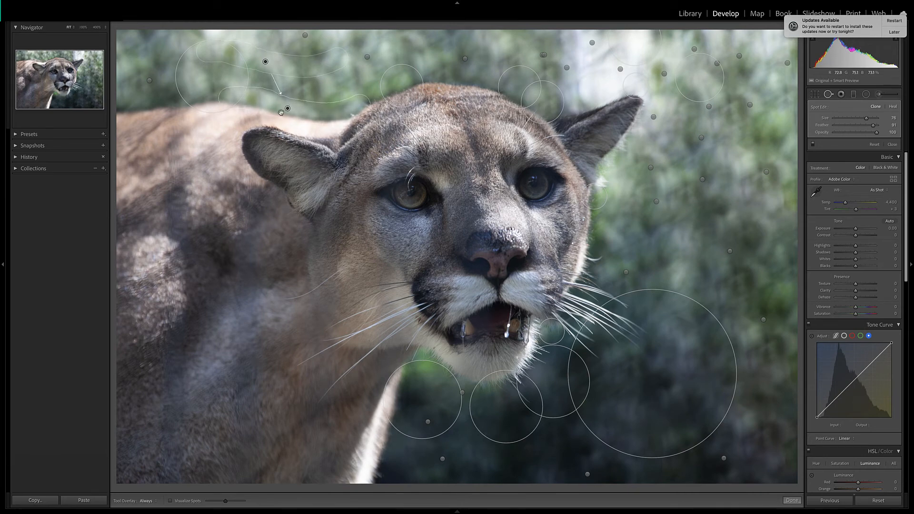
click(829, 94)
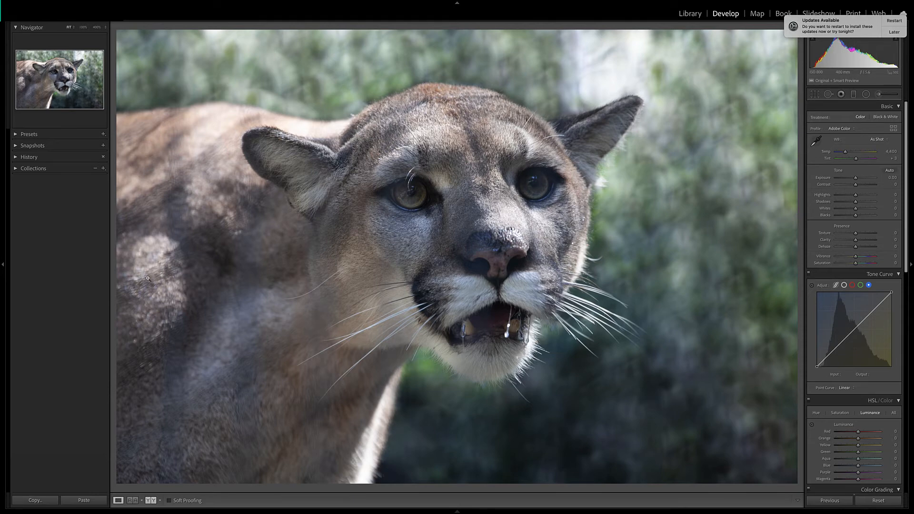
Step: Clone the sunlit fur patch on the cougar's flank with a size 79 stroke and a spot at feather 76, sampling fur close by
click(828, 94)
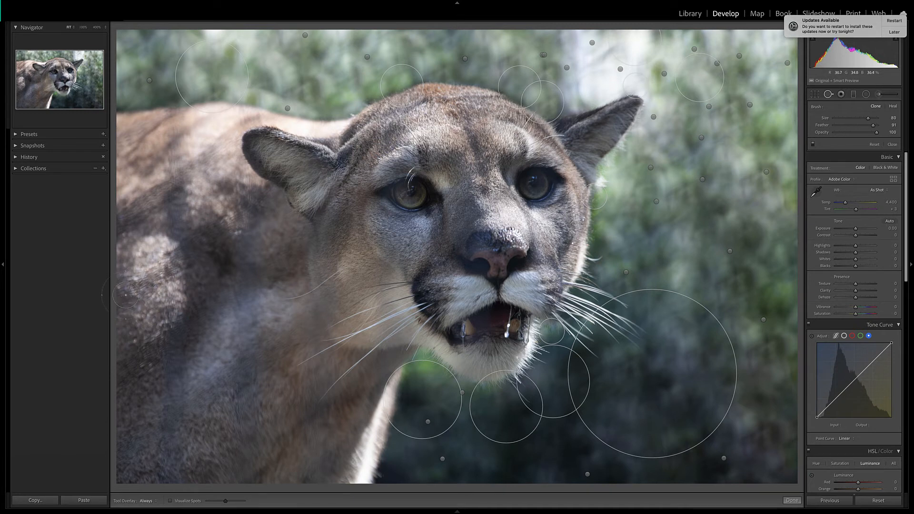
click(868, 118)
drag(127, 297, 148, 284)
mouse_move(162, 193)
mouse_down()
mouse_move(126, 260)
mouse_move(138, 255)
mouse_up()
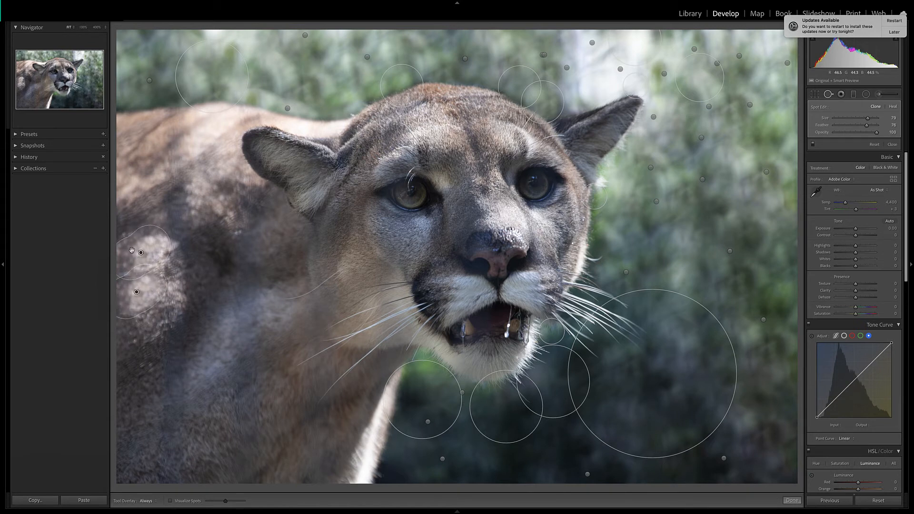
click(165, 268)
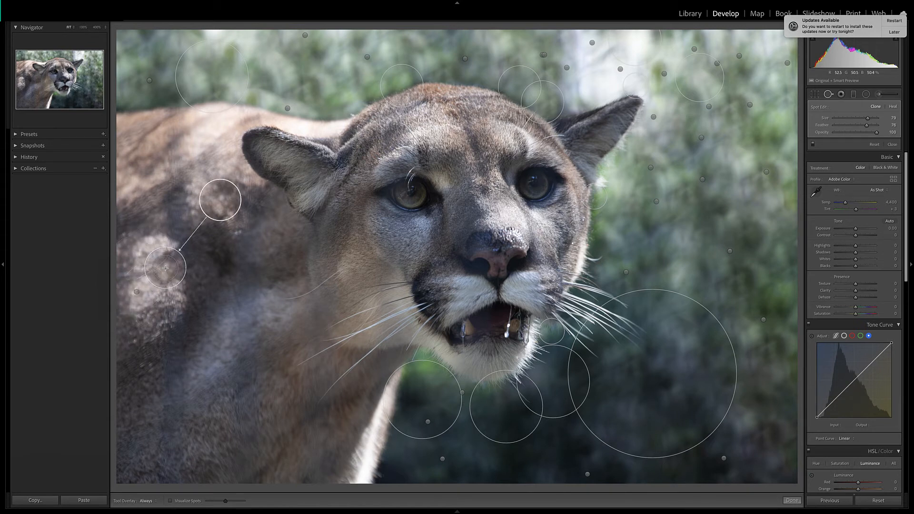
mouse_move(212, 200)
mouse_down()
mouse_move(154, 225)
mouse_move(118, 256)
mouse_move(115, 281)
mouse_move(136, 288)
mouse_up()
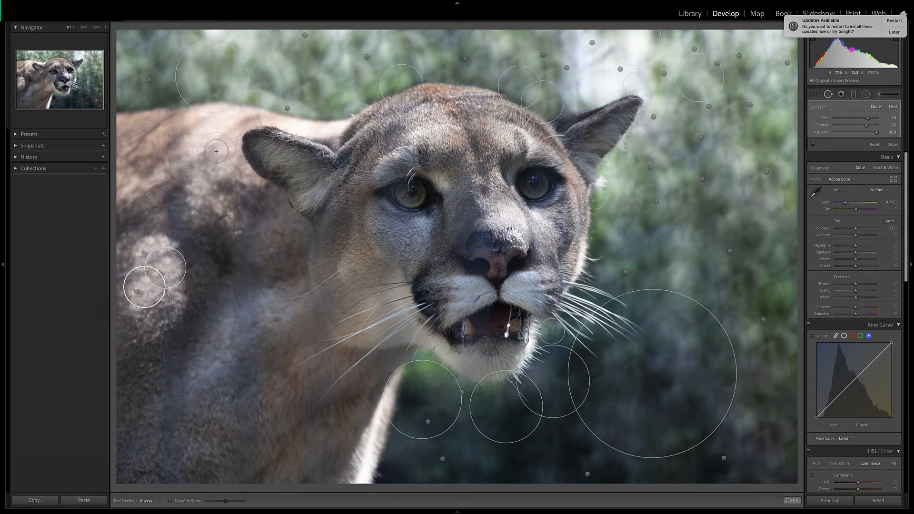
Step: Clone over the fur on the upper back behind the left ear and on the shoulder below it, sampling the shoulder spot from adjacent fur
mouse_move(221, 145)
mouse_down()
mouse_move(191, 173)
mouse_move(166, 141)
mouse_move(212, 138)
mouse_up()
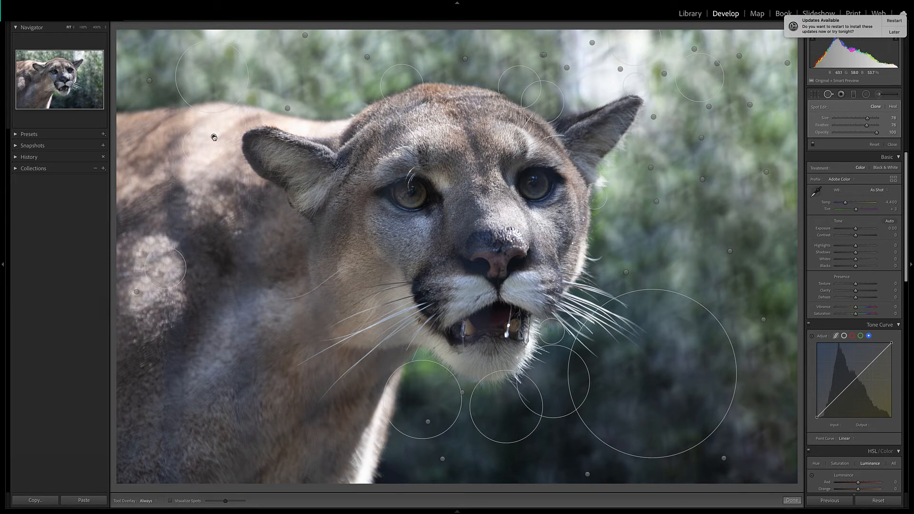
click(229, 223)
mouse_move(299, 263)
mouse_down()
mouse_move(235, 212)
mouse_move(213, 208)
mouse_move(216, 201)
mouse_move(225, 200)
mouse_move(228, 218)
mouse_up()
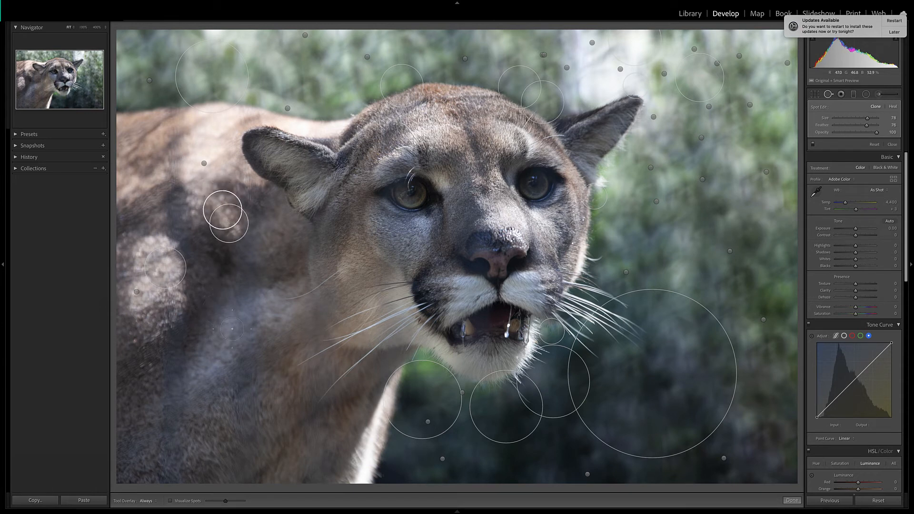
Step: Clone two short strokes over the lower flank near the photo's edge, moving each sample to the fur just above it
drag(145, 358, 120, 370)
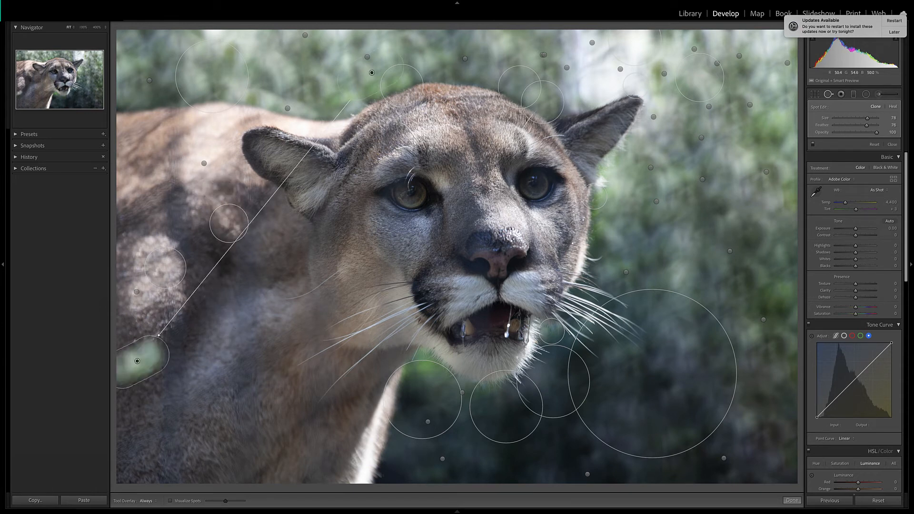
mouse_move(362, 85)
mouse_down()
mouse_move(136, 327)
mouse_move(143, 332)
mouse_up()
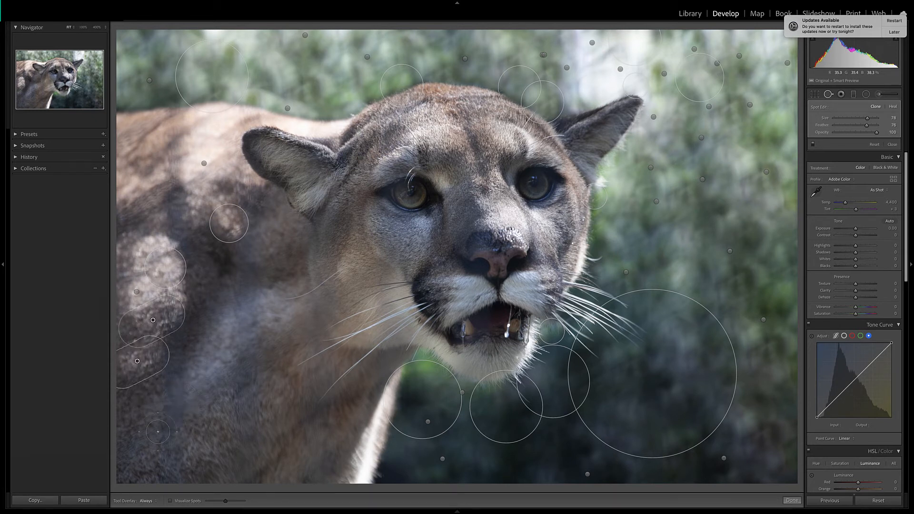
drag(122, 453, 151, 435)
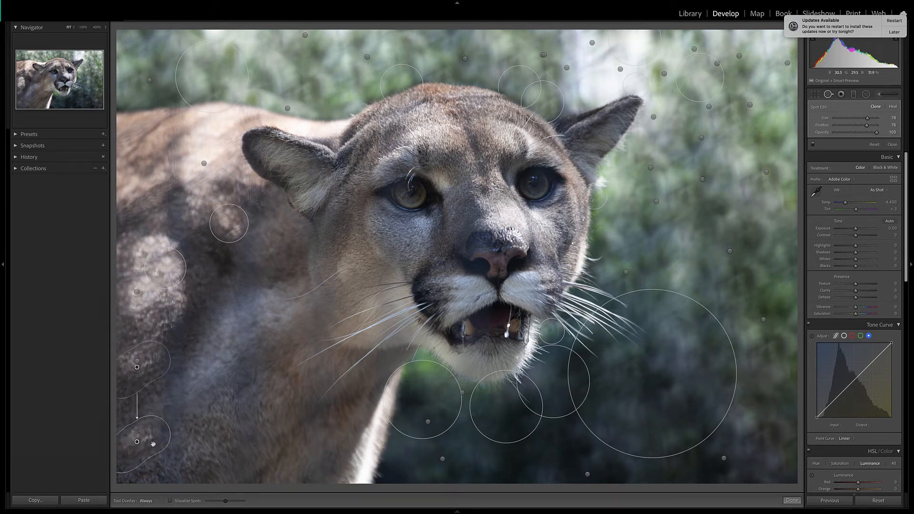
drag(141, 388, 129, 416)
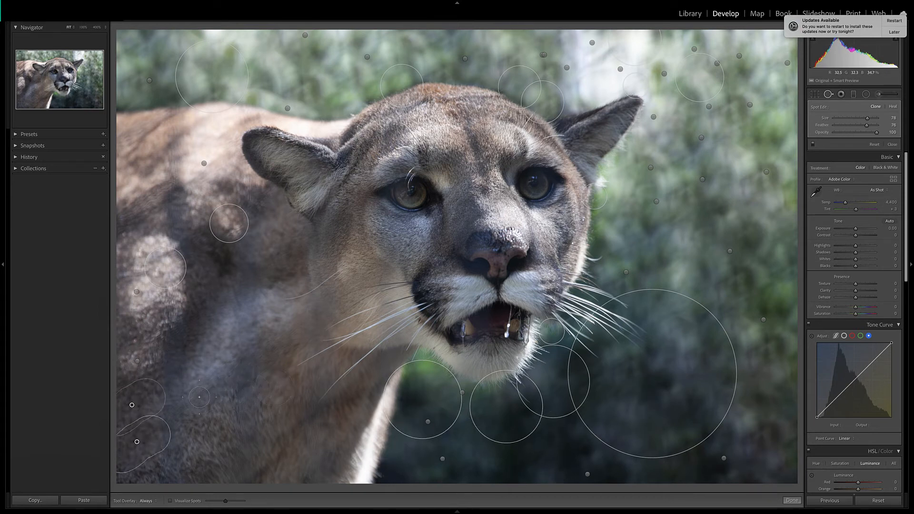
Step: Clone over the lower shoulder with a short diagonal stroke and a vertical stroke, sampling the surrounding fur
drag(200, 397, 224, 382)
drag(288, 350, 209, 359)
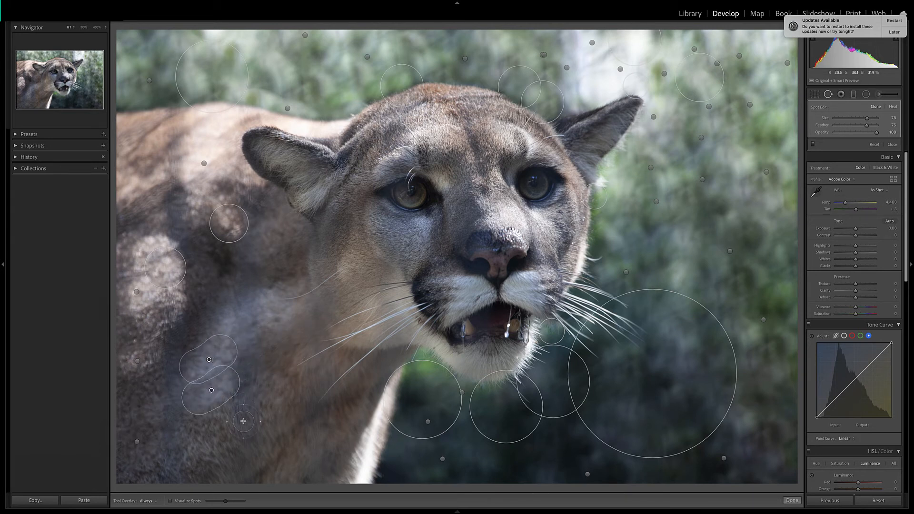
mouse_move(243, 421)
mouse_down()
mouse_move(246, 370)
mouse_move(287, 369)
mouse_move(199, 380)
mouse_move(200, 426)
mouse_up()
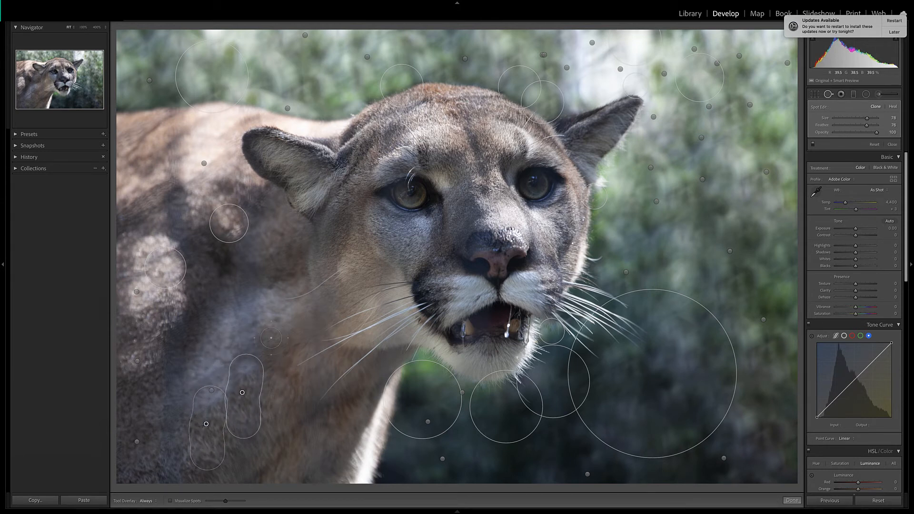
Step: Clone over the bluish shoulder fur and the flank behind it with two strokes, moving each sample to similar fur beside it
mouse_move(278, 347)
mouse_down()
mouse_move(296, 334)
mouse_move(235, 361)
mouse_up()
drag(302, 377, 228, 353)
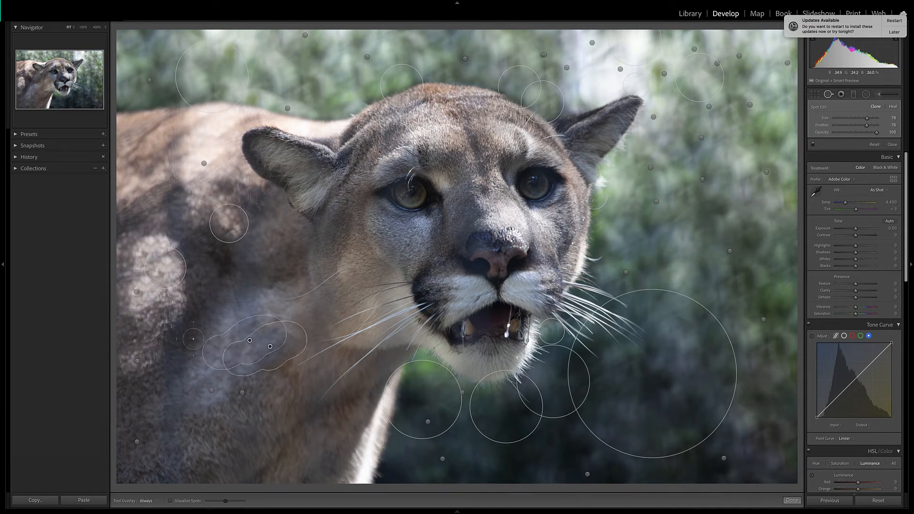
mouse_move(197, 314)
mouse_down()
mouse_move(172, 347)
mouse_move(171, 398)
mouse_up()
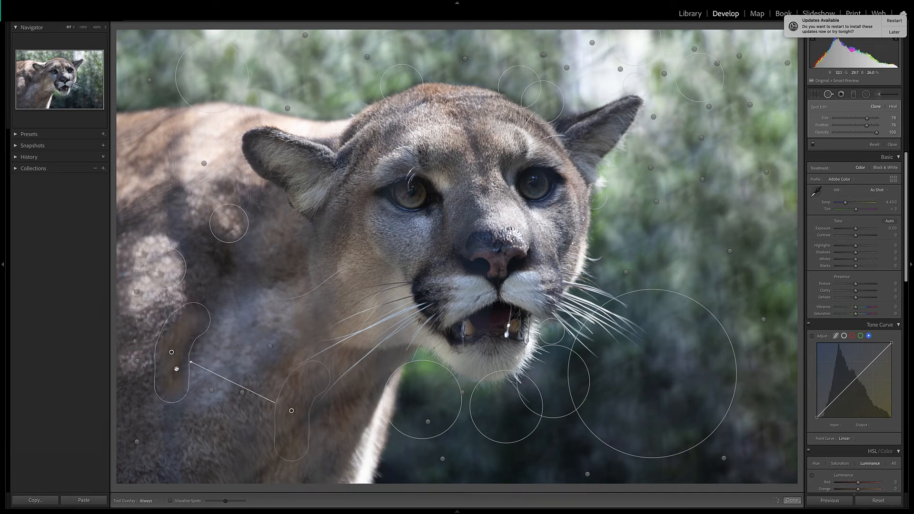
mouse_move(288, 398)
mouse_down()
mouse_move(224, 367)
mouse_move(169, 305)
mouse_move(137, 293)
mouse_move(135, 332)
mouse_up()
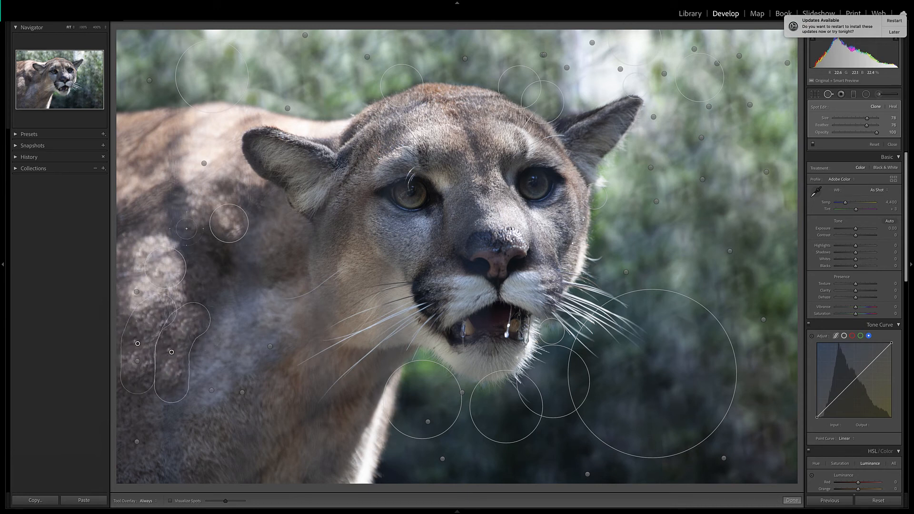
Step: Clone over the fur on the upper back with two strokes, and brush a size 80 clone stroke beside the sunlit flank patch
drag(158, 188, 119, 229)
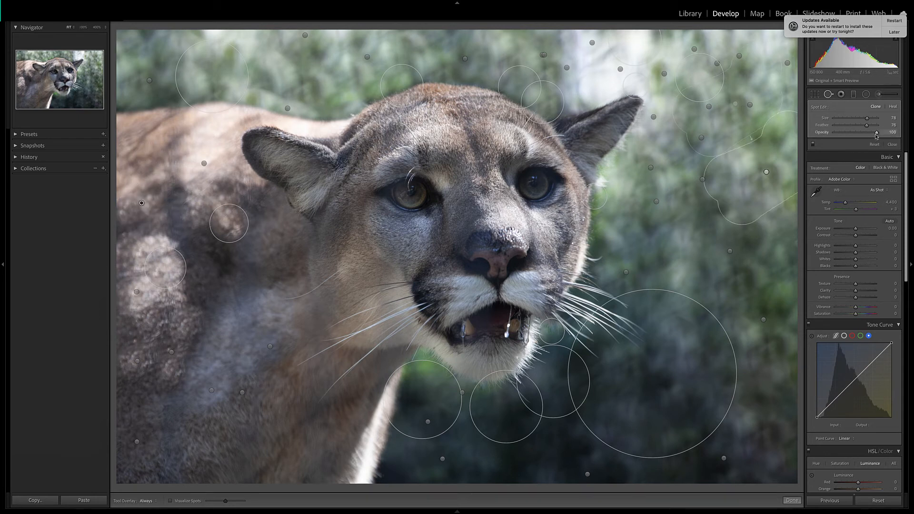
mouse_move(872, 134)
mouse_down()
mouse_move(816, 142)
mouse_move(899, 142)
mouse_move(861, 147)
mouse_up()
click(142, 203)
mouse_move(122, 142)
mouse_down()
mouse_move(172, 141)
mouse_move(174, 179)
mouse_up()
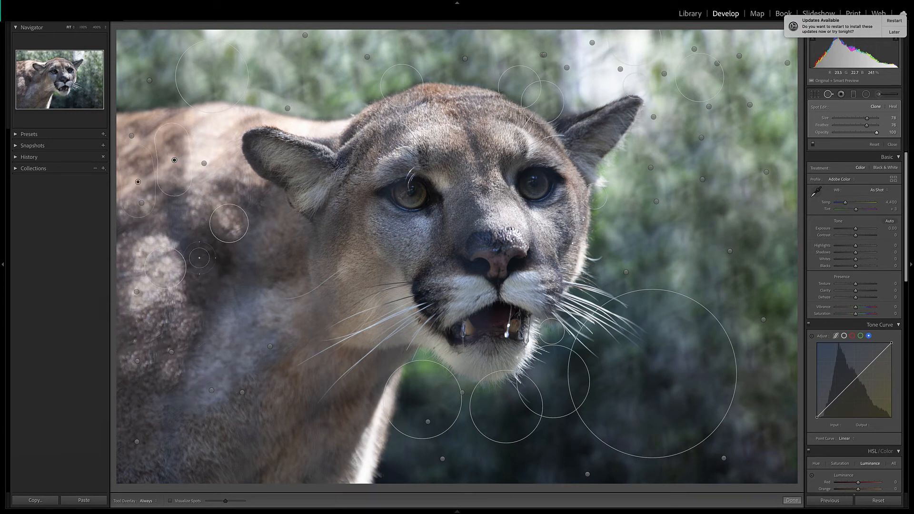
mouse_move(199, 257)
mouse_down()
mouse_move(188, 260)
mouse_move(200, 280)
mouse_move(213, 263)
mouse_up()
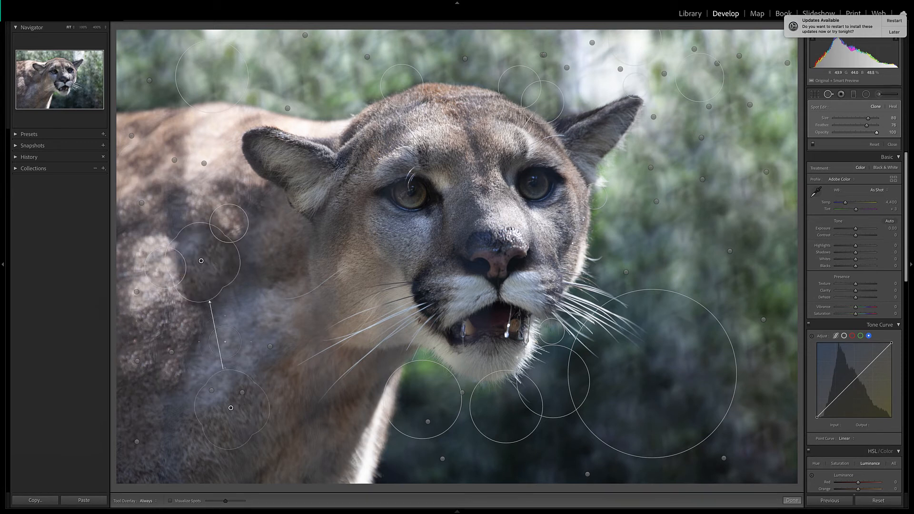
Step: Move the flank spot's clone sample to the upper back fur and set the spot's opacity to 79
mouse_move(231, 355)
mouse_down()
mouse_move(181, 229)
mouse_move(140, 192)
mouse_move(154, 209)
mouse_up()
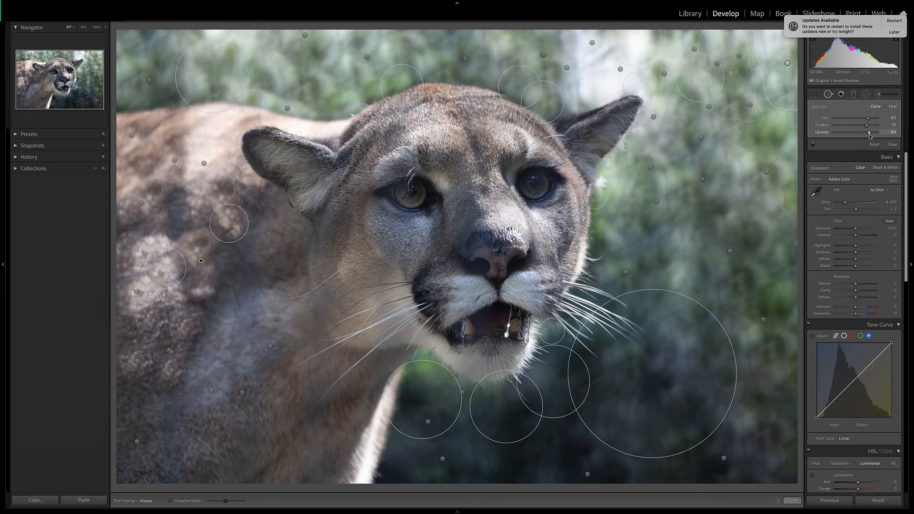
mouse_move(870, 136)
mouse_down()
mouse_move(862, 139)
mouse_move(897, 135)
mouse_move(854, 146)
mouse_move(867, 145)
mouse_up()
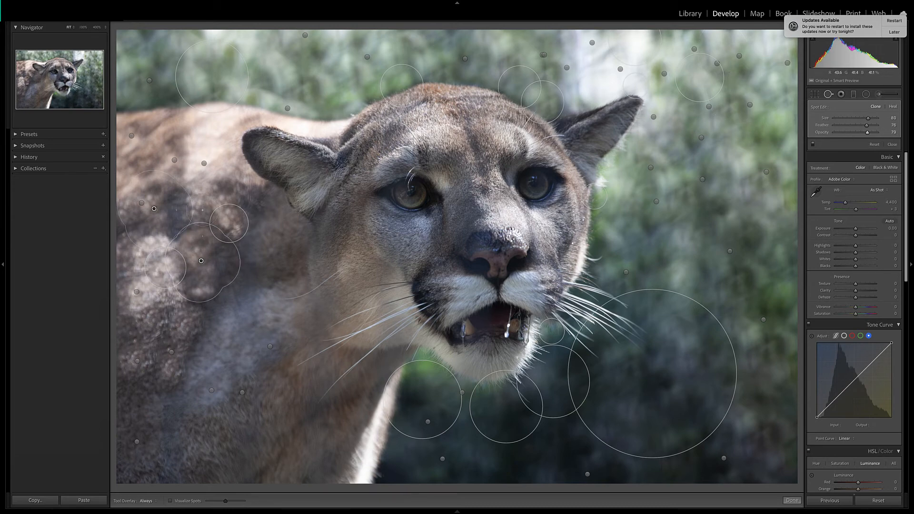
Step: Clone over a patch on the upper back, sampling the fur near the photo's edge, and set its opacity to 55
mouse_move(203, 210)
mouse_down()
mouse_move(193, 206)
mouse_move(191, 220)
mouse_up()
drag(694, 267, 722, 183)
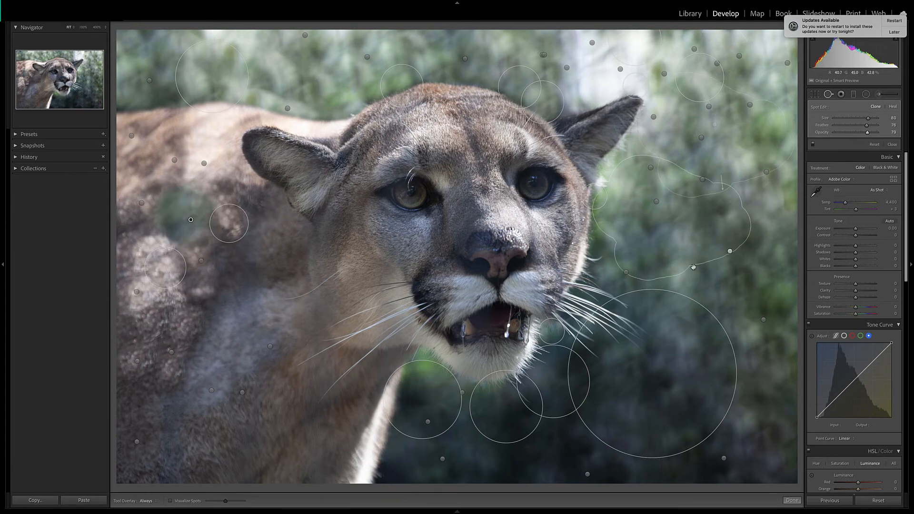
mouse_move(644, 219)
mouse_down()
mouse_move(178, 305)
mouse_move(133, 273)
mouse_up()
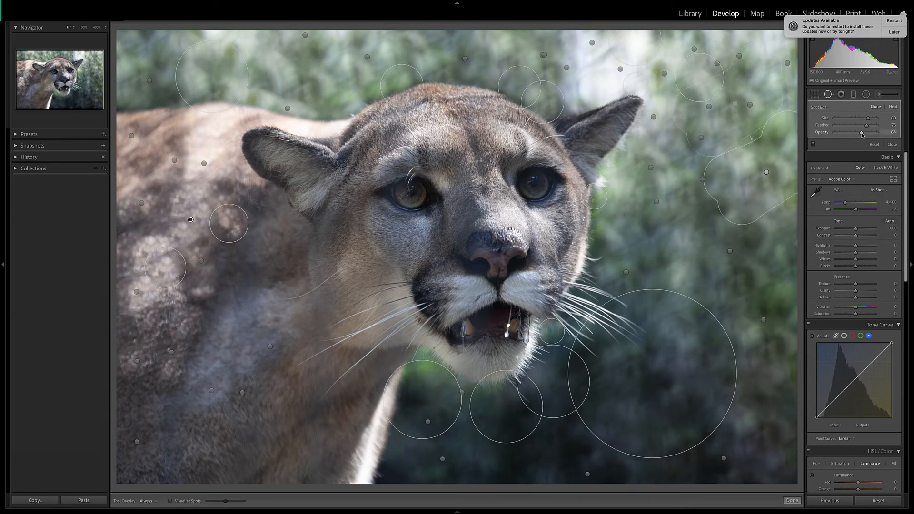
drag(858, 135, 858, 135)
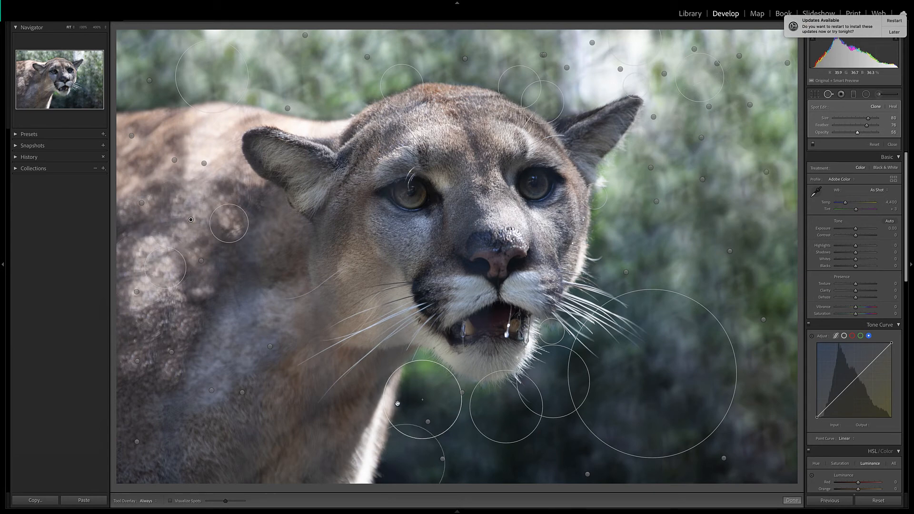
Step: Clone a spot on the fur beside the nearer ear, sampling the upper back, and close spot removal
click(248, 198)
drag(315, 181, 179, 189)
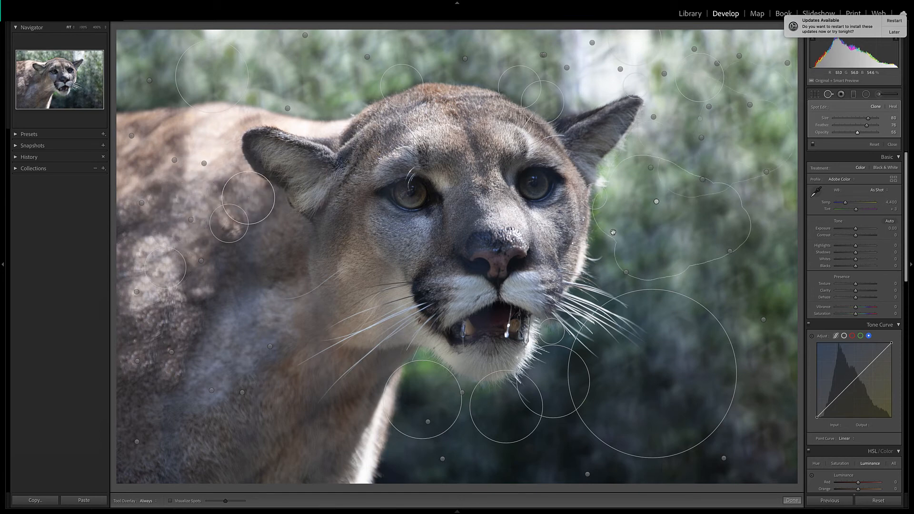
click(767, 172)
click(829, 94)
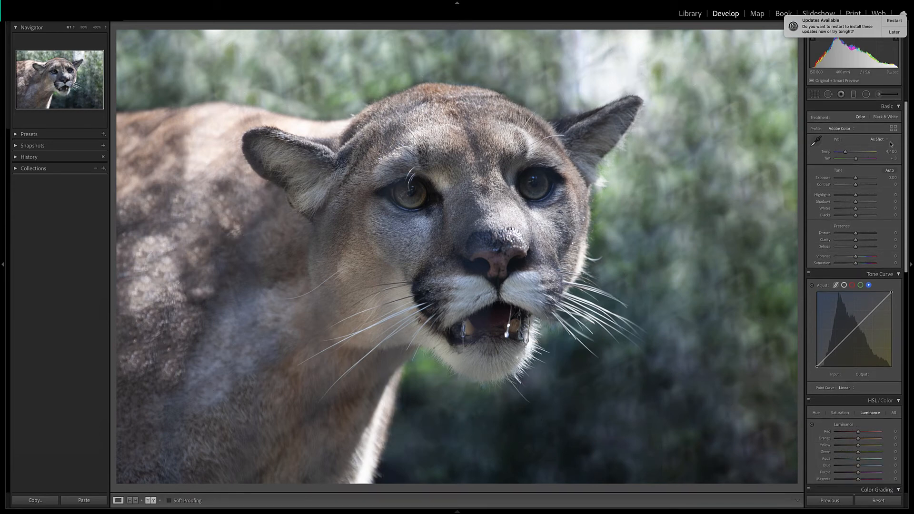
Step: Add an inverted radial filter around the cougar's head with Temp at 30 and Whites at 87
click(866, 95)
drag(470, 215, 627, 358)
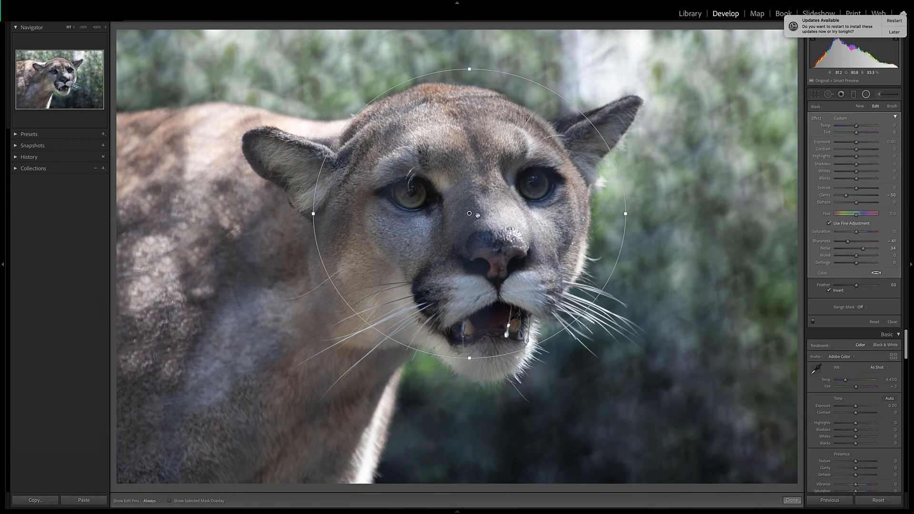
drag(455, 212, 422, 227)
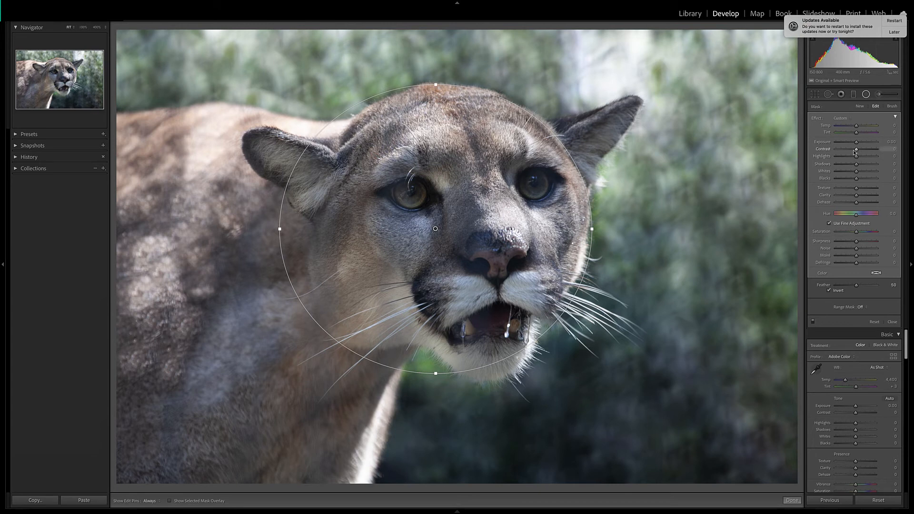
drag(857, 126, 863, 128)
drag(857, 172, 874, 173)
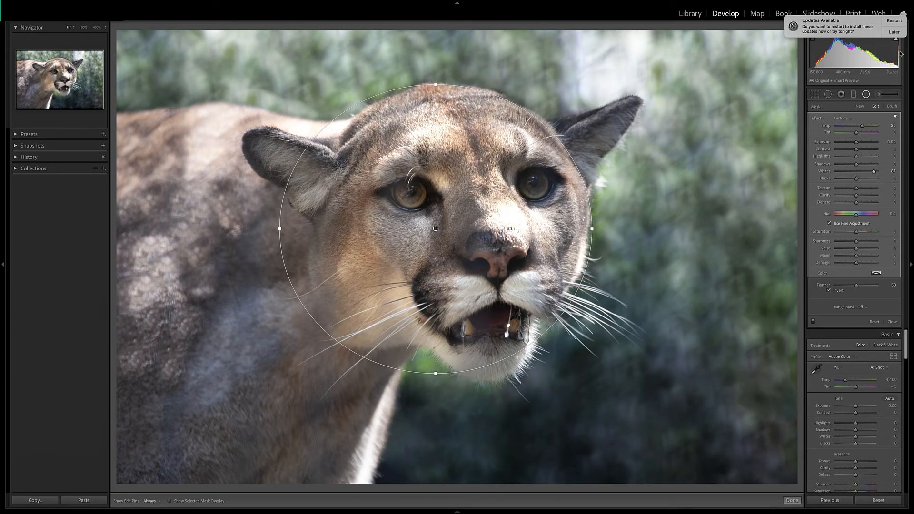
Step: Postpone the system update notification with Remind Me Tomorrow
click(894, 32)
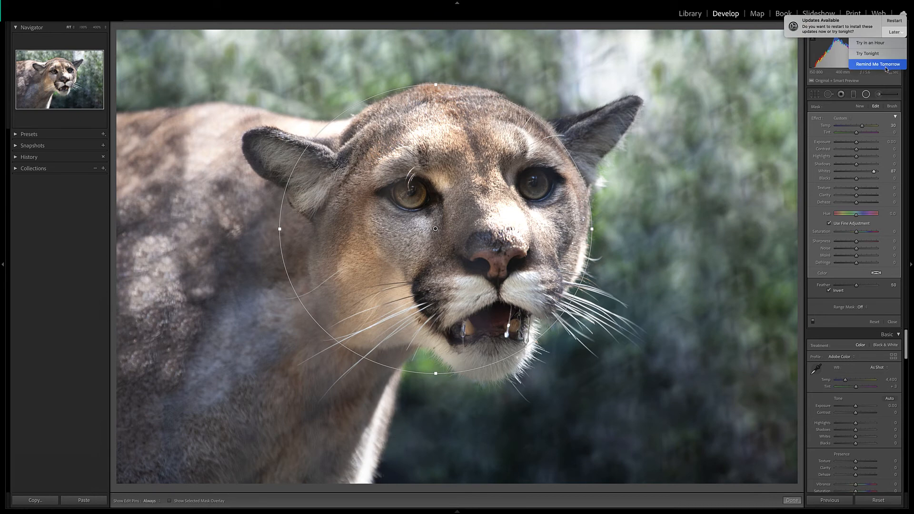
click(886, 64)
Step: Set the head's radial filter to Whites 12 and Highlights -54, and close the filter
mouse_move(897, 41)
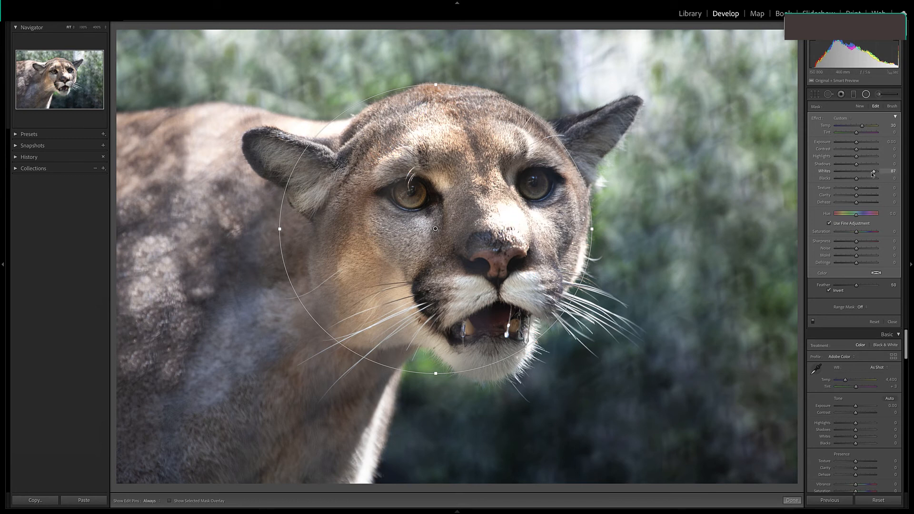
drag(874, 173, 860, 175)
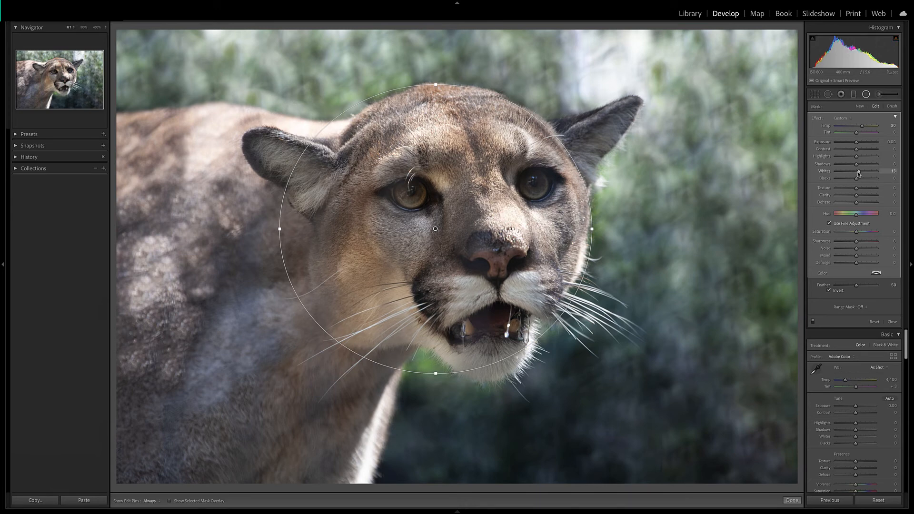
drag(856, 156, 845, 157)
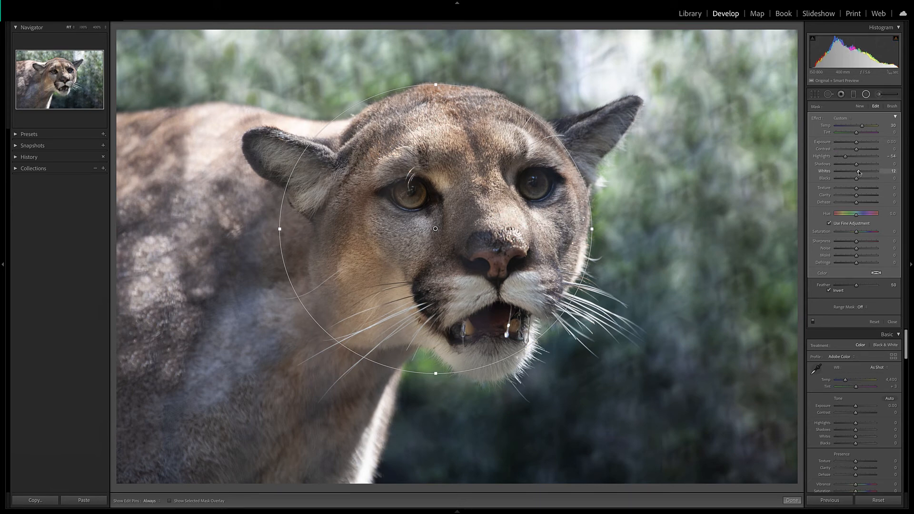
click(867, 95)
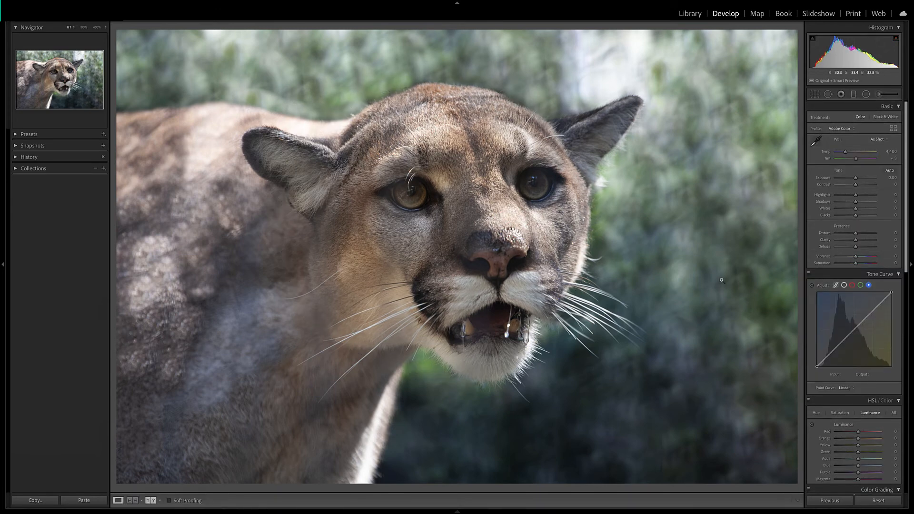
Step: Check the photo for highlight clipping, and set the head's radial filter to Shadows 98, Clarity 70 and Dehaze 19
key(alt)
drag(856, 208, 856, 211)
mouse_move(898, 41)
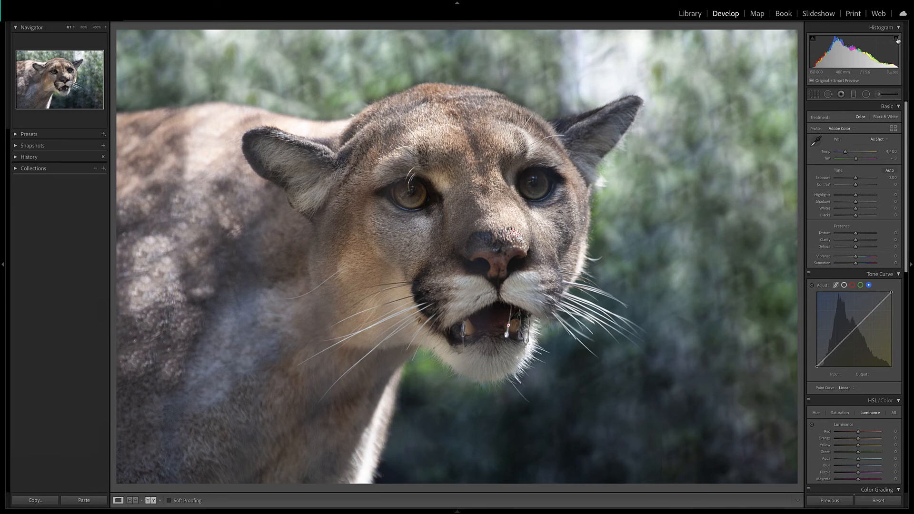
click(866, 94)
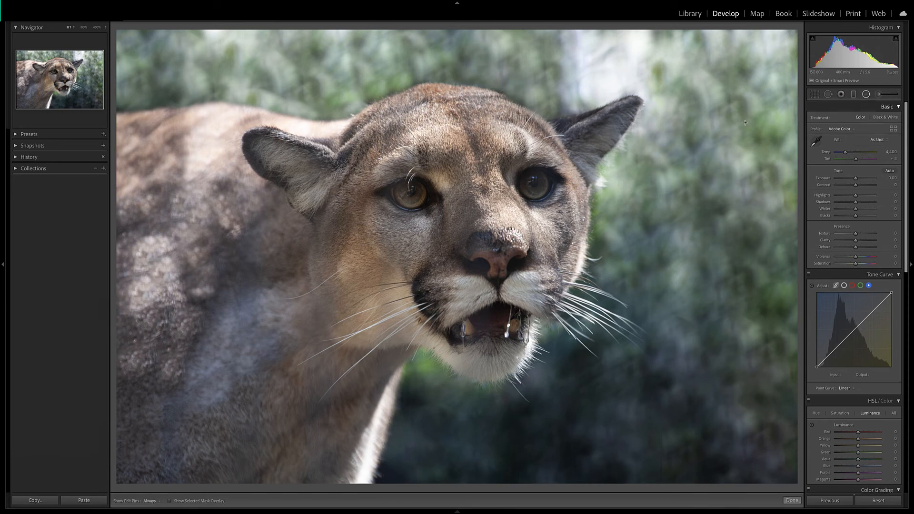
click(435, 230)
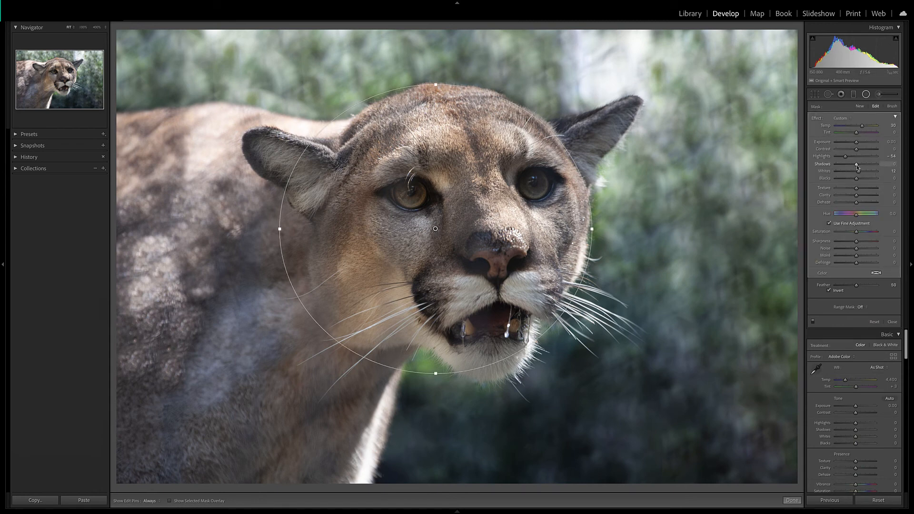
drag(870, 164, 895, 162)
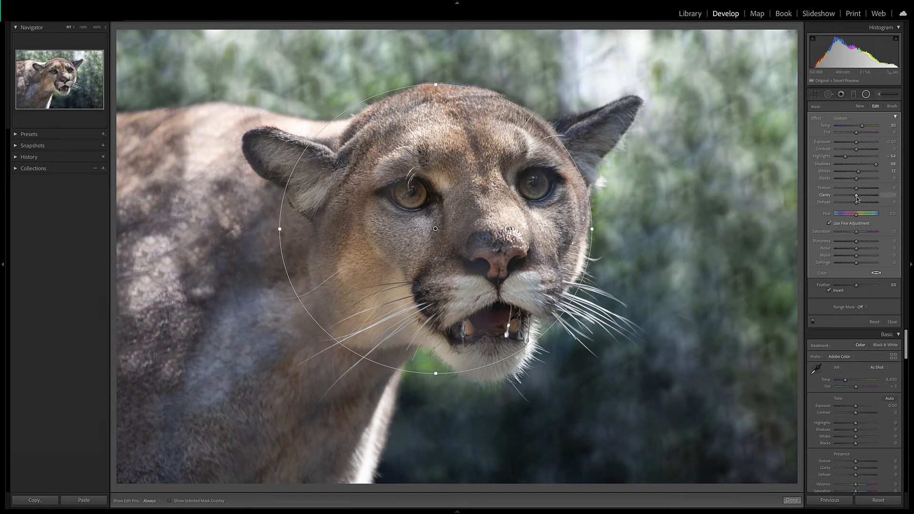
drag(858, 204, 869, 195)
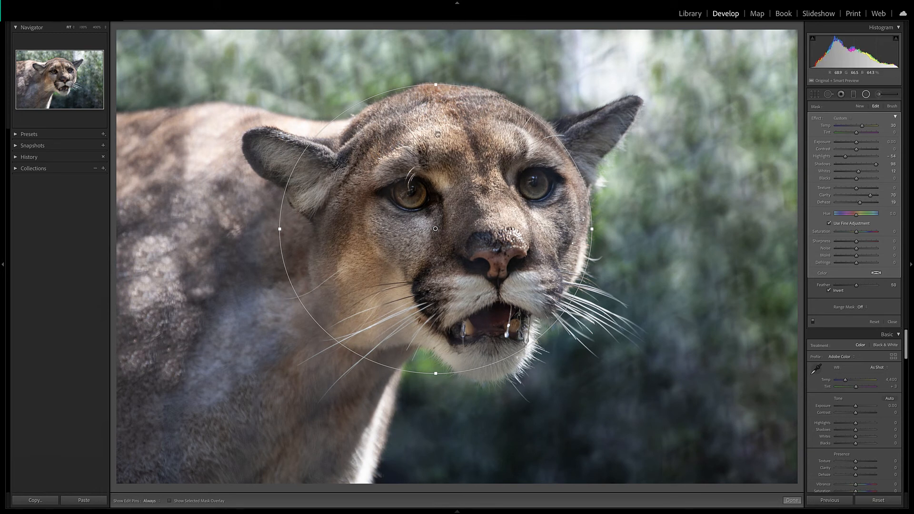
Step: Extend the radial filter's mask over the cougar's neck, shoulder and flank with a size 24 brush and Auto Mask on
click(895, 107)
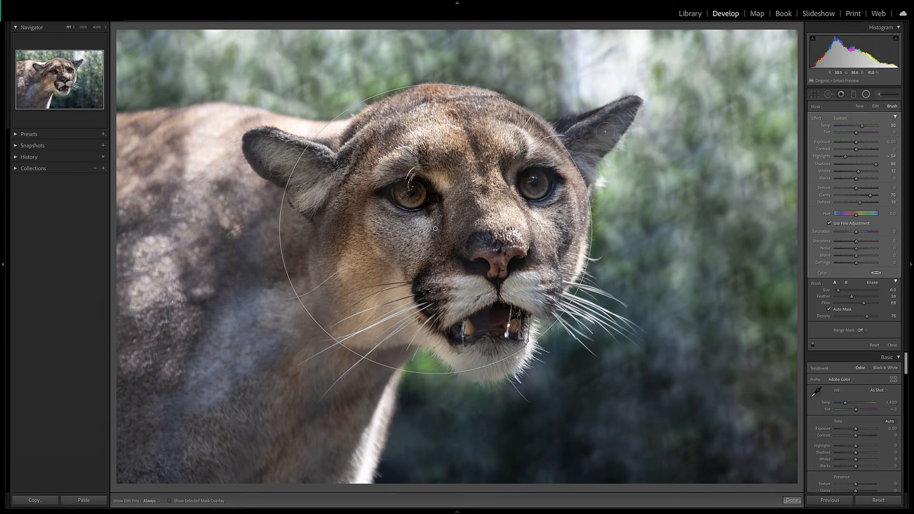
key(h)
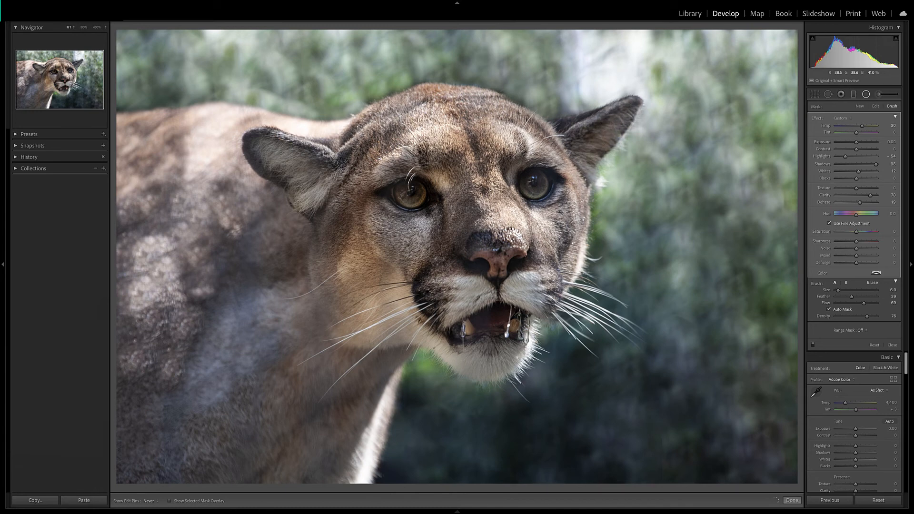
key(h)
key(h)
scroll(317, 294, up, 5)
key(h)
scroll(316, 294, up, 2)
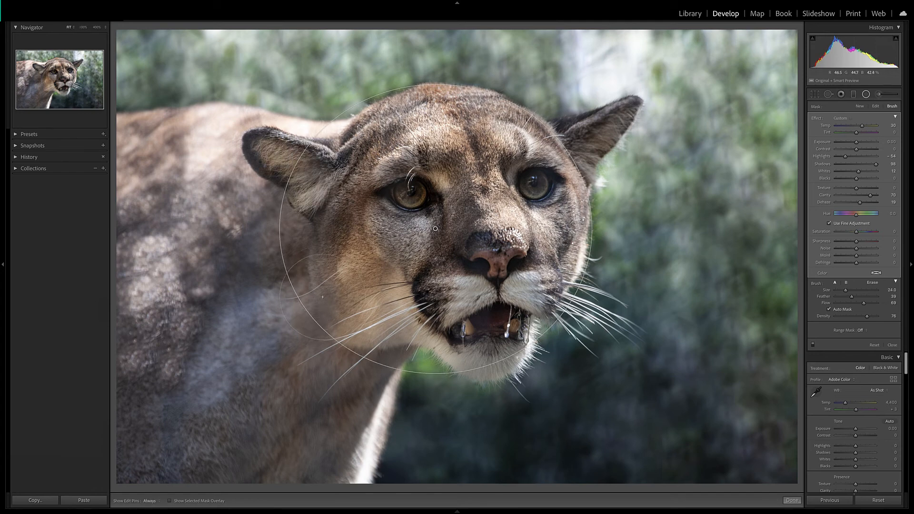
key(h)
mouse_move(347, 377)
mouse_down()
mouse_move(220, 378)
mouse_move(263, 293)
mouse_move(246, 277)
mouse_move(253, 205)
mouse_move(299, 178)
mouse_move(196, 167)
mouse_move(150, 173)
mouse_move(113, 224)
mouse_move(107, 266)
mouse_move(165, 313)
mouse_move(214, 424)
mouse_move(265, 443)
mouse_move(317, 349)
mouse_move(287, 322)
mouse_move(308, 339)
mouse_move(314, 411)
mouse_move(284, 394)
mouse_move(281, 368)
mouse_move(258, 336)
mouse_move(227, 342)
mouse_up()
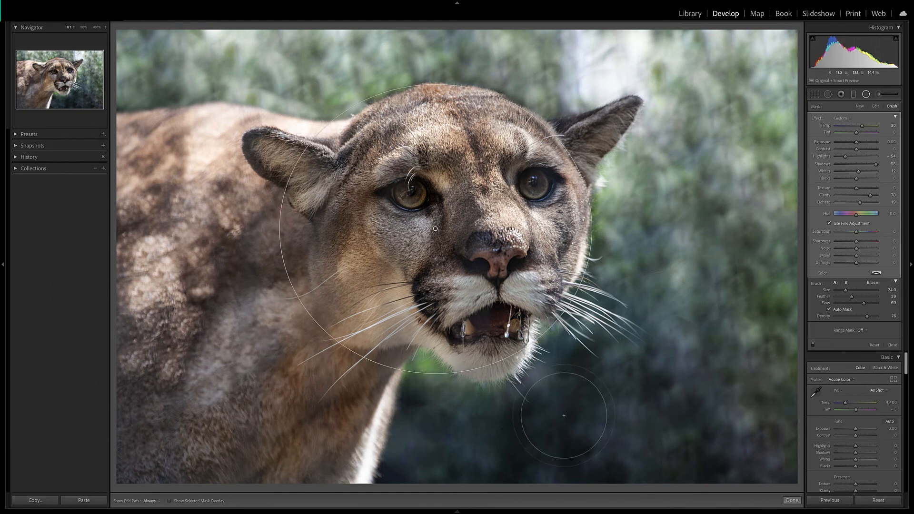
Step: Try brushing the radial filter's mask over the dark background beside the chin, and erase part of it
key(h)
key(h)
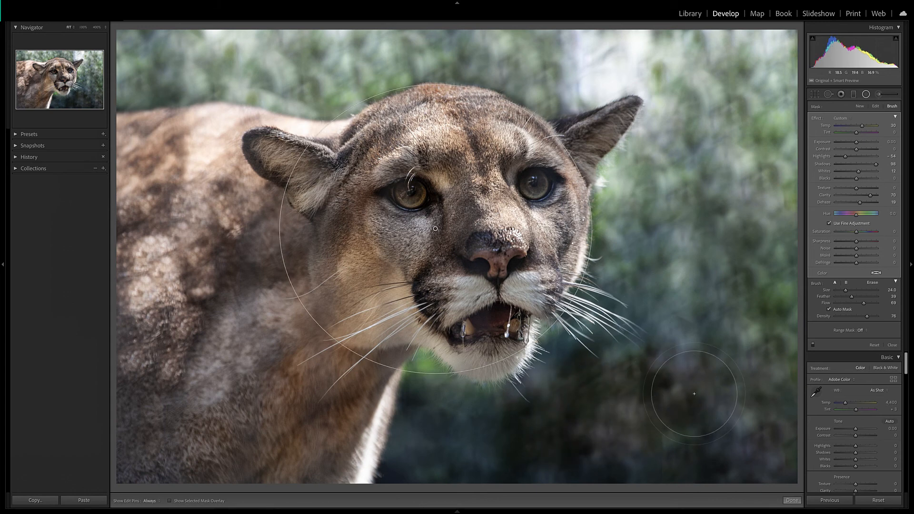
key(alt)
scroll(644, 403, up, 9)
mouse_move(645, 403)
mouse_down()
mouse_move(664, 386)
mouse_move(618, 383)
mouse_move(556, 433)
mouse_move(604, 450)
mouse_move(486, 424)
mouse_move(667, 402)
mouse_up()
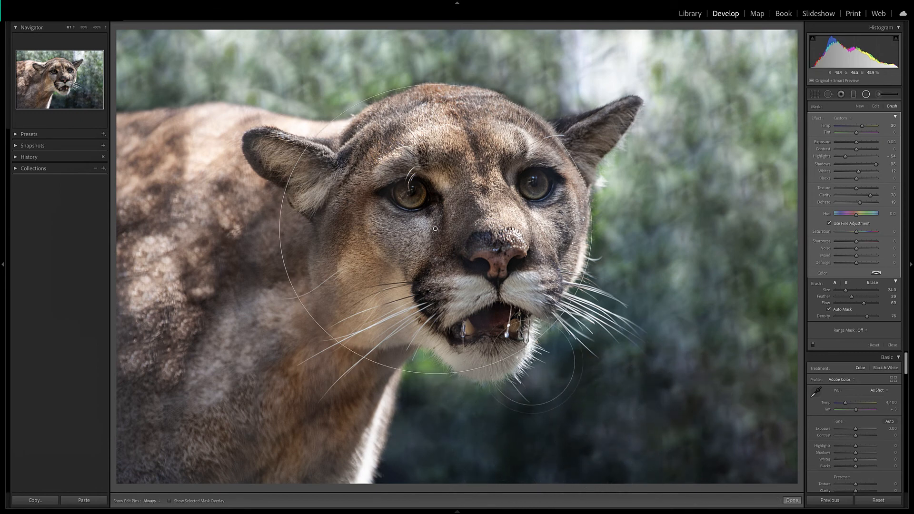
Step: Erase the stray radial mask from the dark background with the mask overlay shown, hide the overlay and close the filter
key(o)
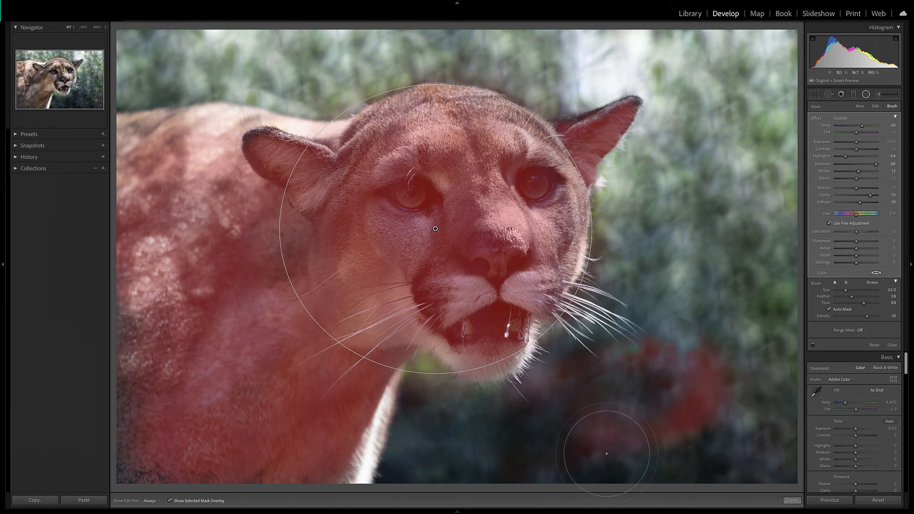
mouse_move(606, 453)
mouse_down()
mouse_move(684, 404)
mouse_move(655, 417)
mouse_move(646, 379)
mouse_move(538, 435)
mouse_move(575, 460)
mouse_move(709, 439)
mouse_move(732, 370)
mouse_move(655, 344)
mouse_move(540, 401)
mouse_move(570, 373)
mouse_move(589, 374)
mouse_move(715, 445)
mouse_move(597, 473)
mouse_move(632, 448)
mouse_move(721, 429)
mouse_up()
key(alt)
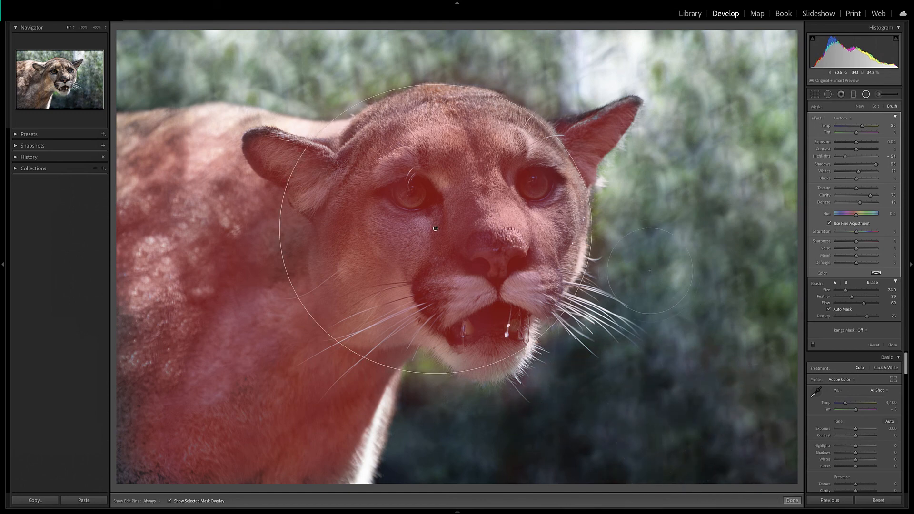
key(o)
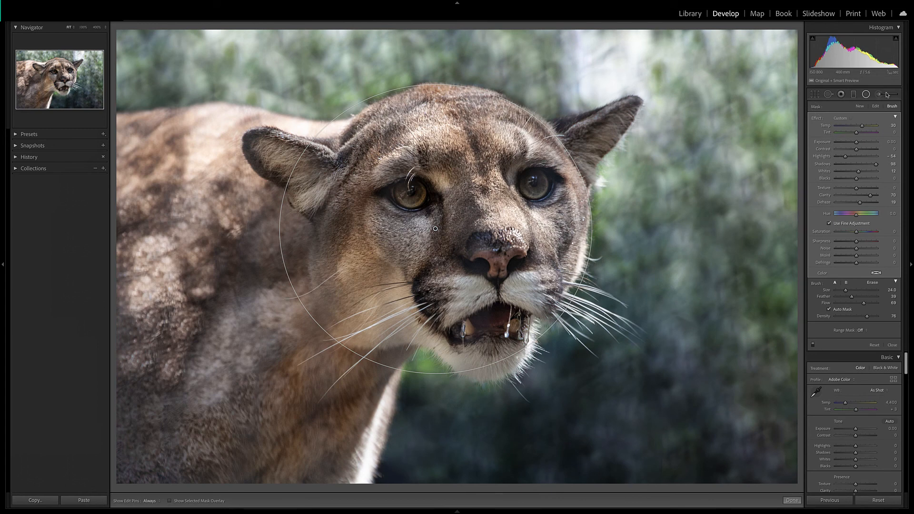
click(866, 95)
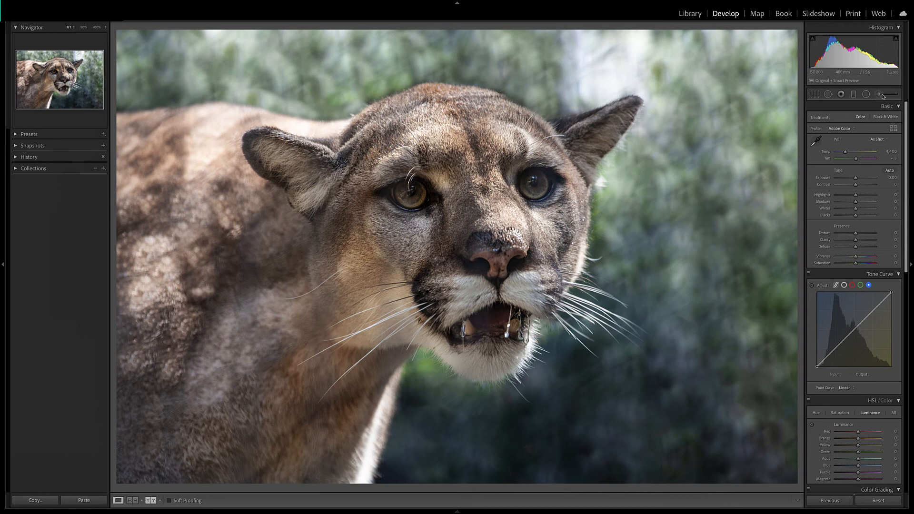
Step: Add a slanted graduated filter over the background beside the face with Texture -100, Clarity -50, Sharpness -39 and Noise 50
click(854, 93)
drag(702, 270, 627, 253)
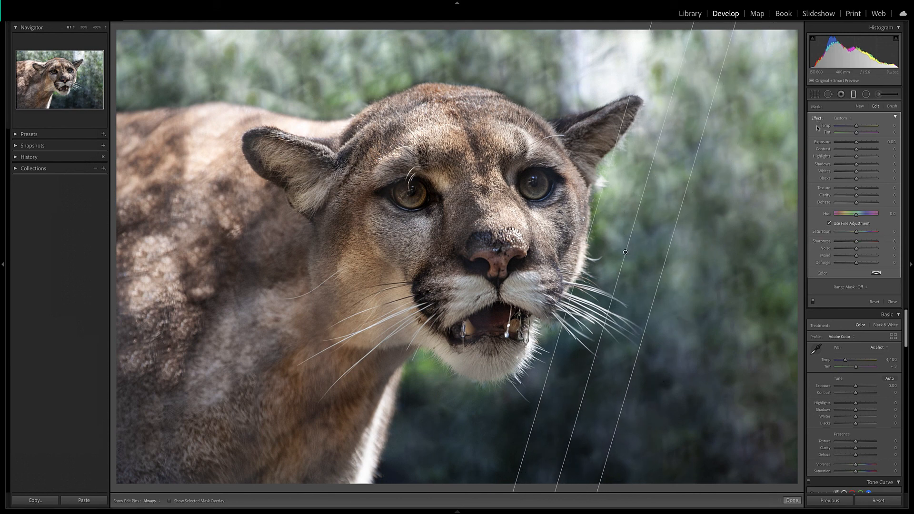
drag(856, 195, 844, 196)
drag(856, 250, 857, 251)
drag(849, 244, 849, 244)
Step: Brush the graduated filter over the background above the back and around the head with Auto Mask off and brush size 17
click(893, 107)
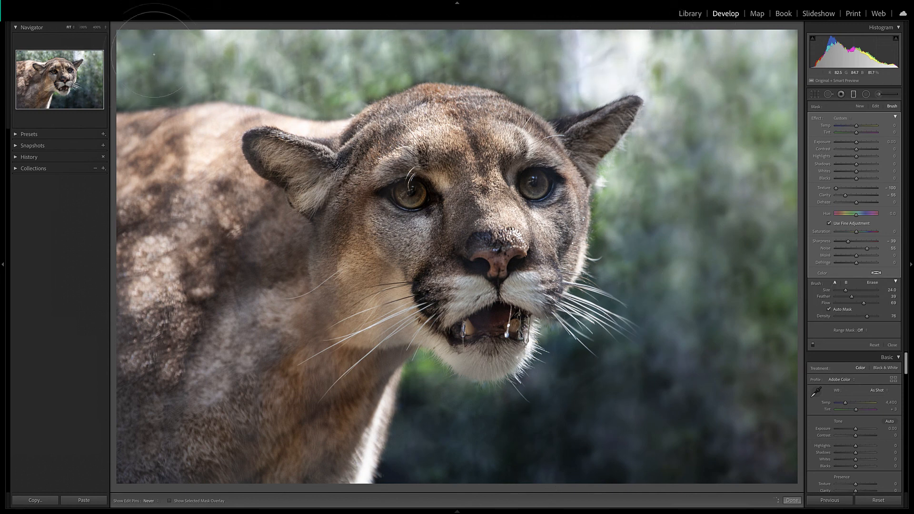
key(h)
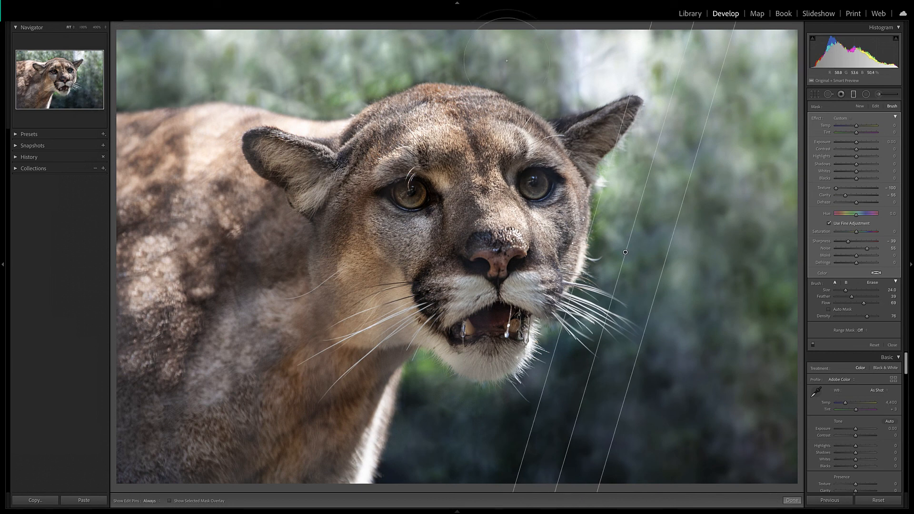
scroll(528, 59, down, 3)
scroll(528, 59, down, 4)
key(h)
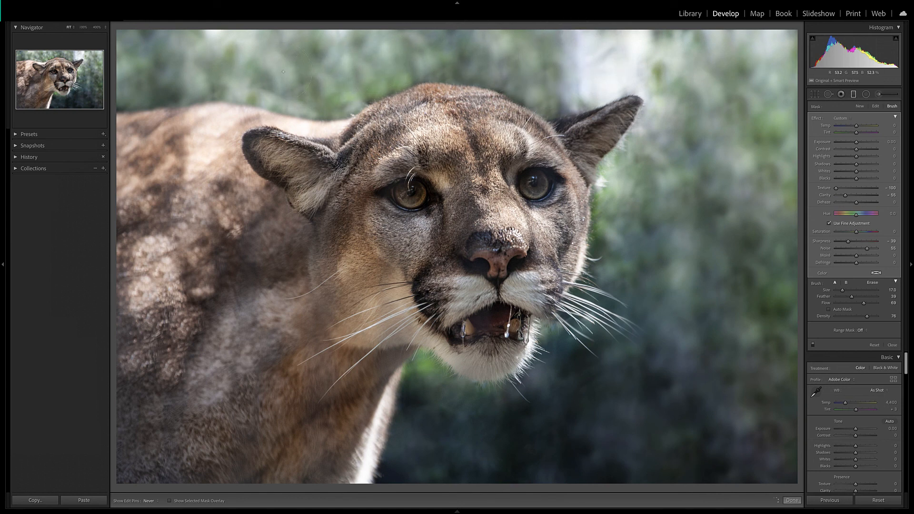
key(h)
key(h)
drag(616, 235, 635, 244)
key(h)
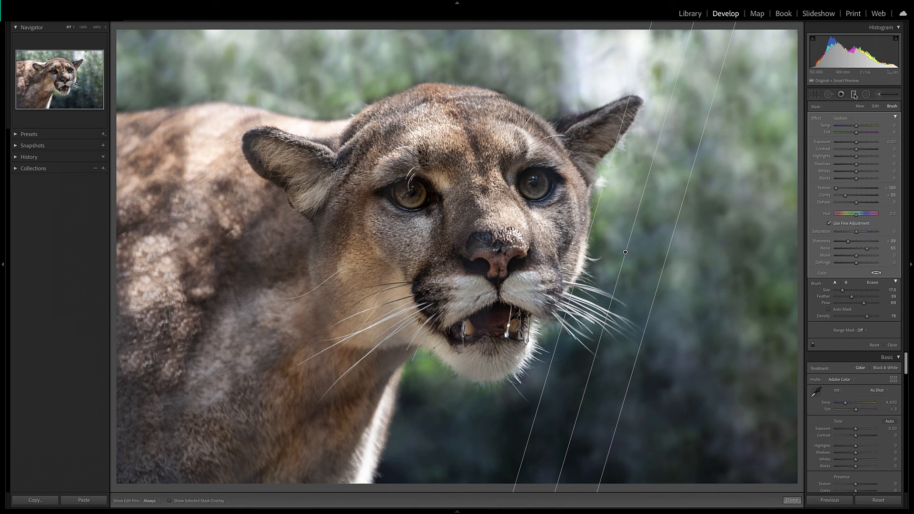
Step: Paint a new adjustment brush over the green background beside the cougar's cheek with Tint about 12 and reduced Saturation
key(k)
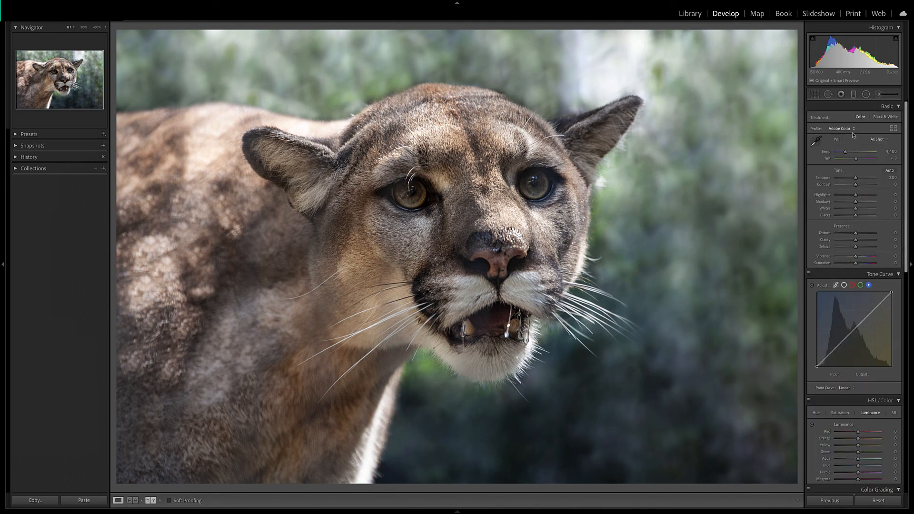
click(881, 94)
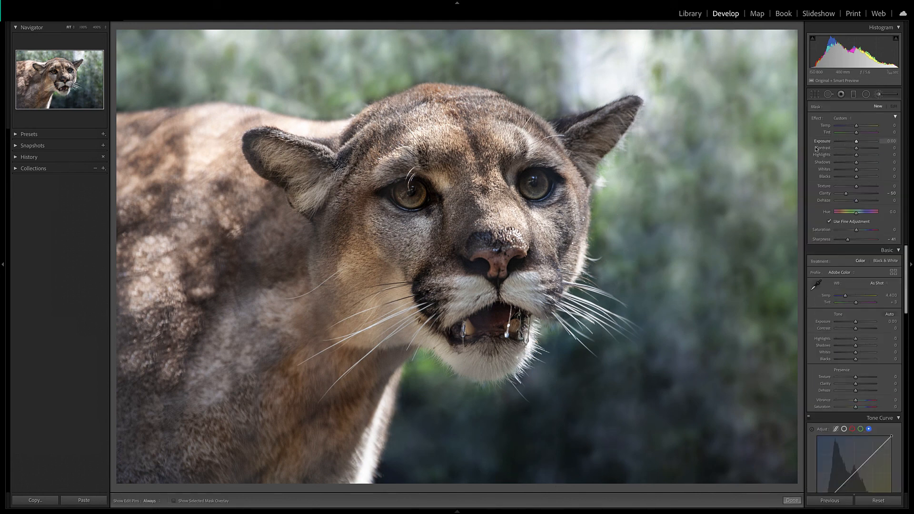
drag(843, 130, 846, 131)
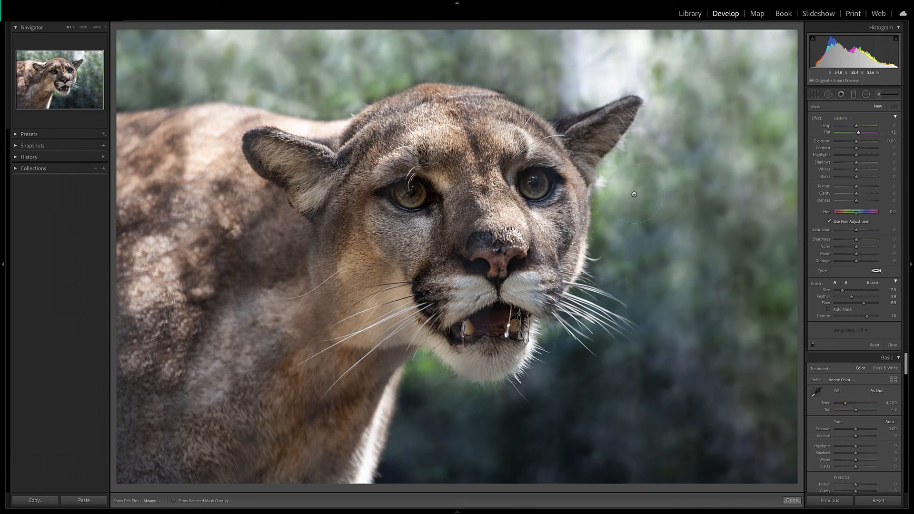
click(598, 204)
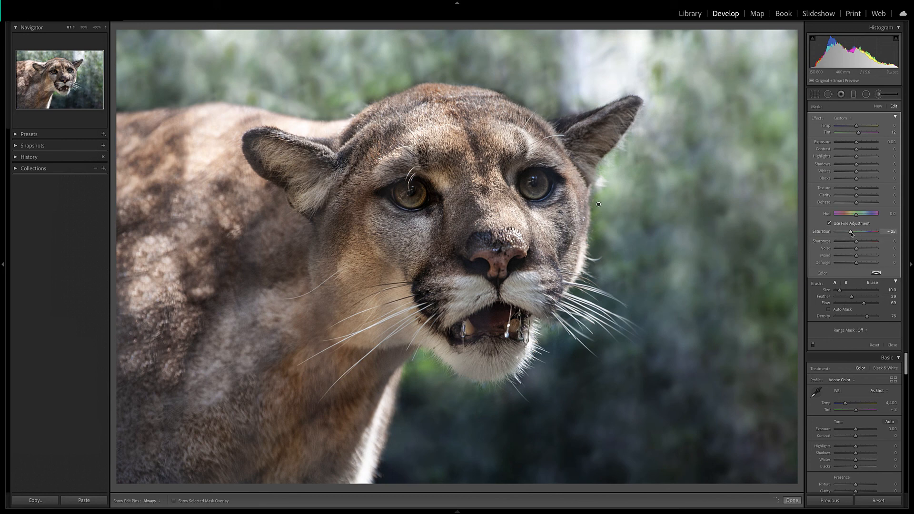
Step: Check the brushed area with the edit pin toggled, close the brush and compare the photo before and after side by side
key(h)
key(h)
key(h)
key(h)
key(h)
click(878, 94)
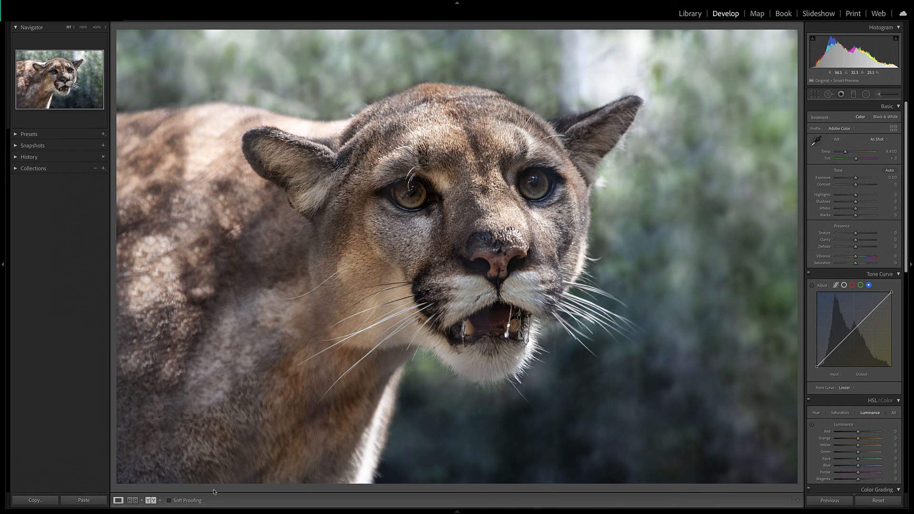
click(150, 501)
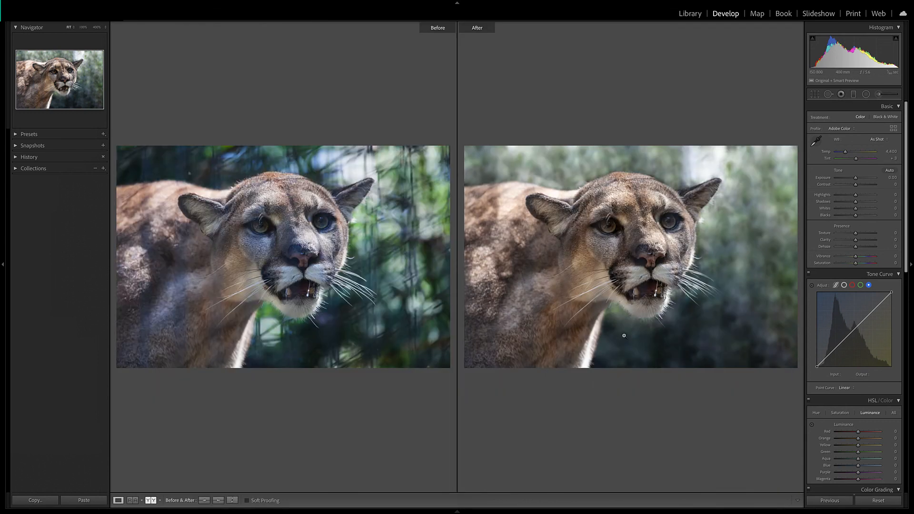